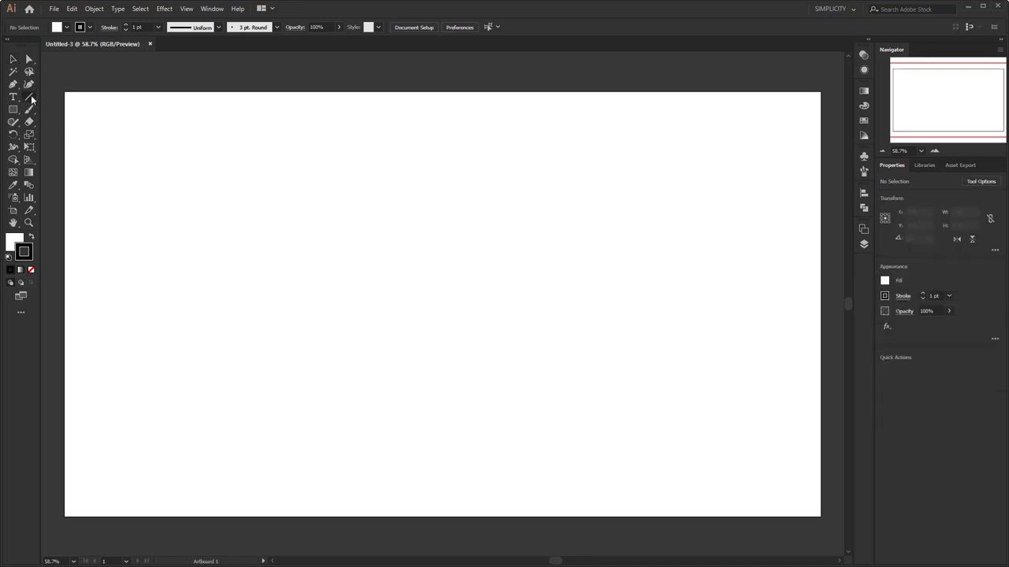
- Draw a long horizontal line and give it a 5 pt stroke with bevel joins
left_click(93, 97)
left_click_drag(168, 279, 716, 302)
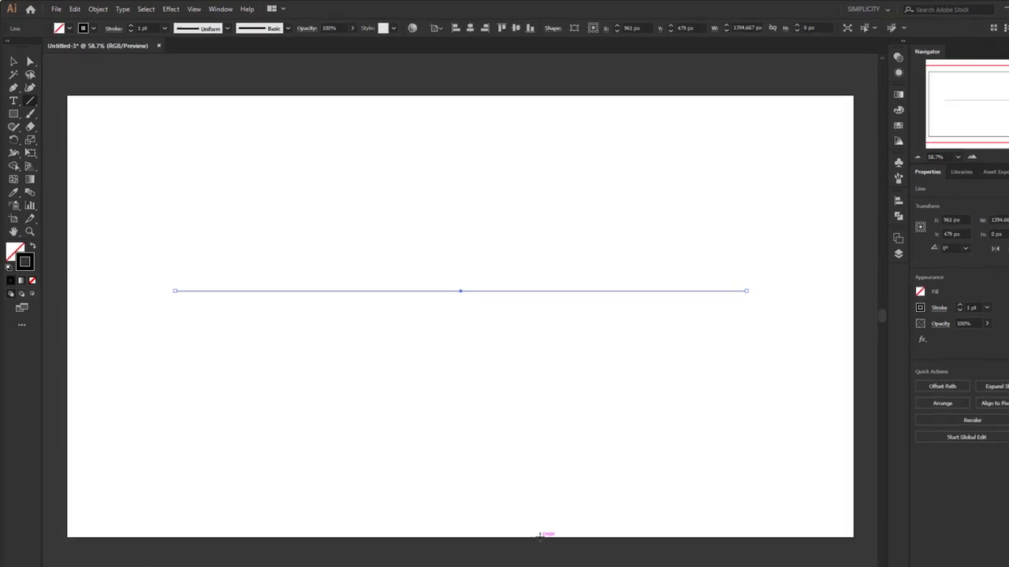
left_click(157, 27)
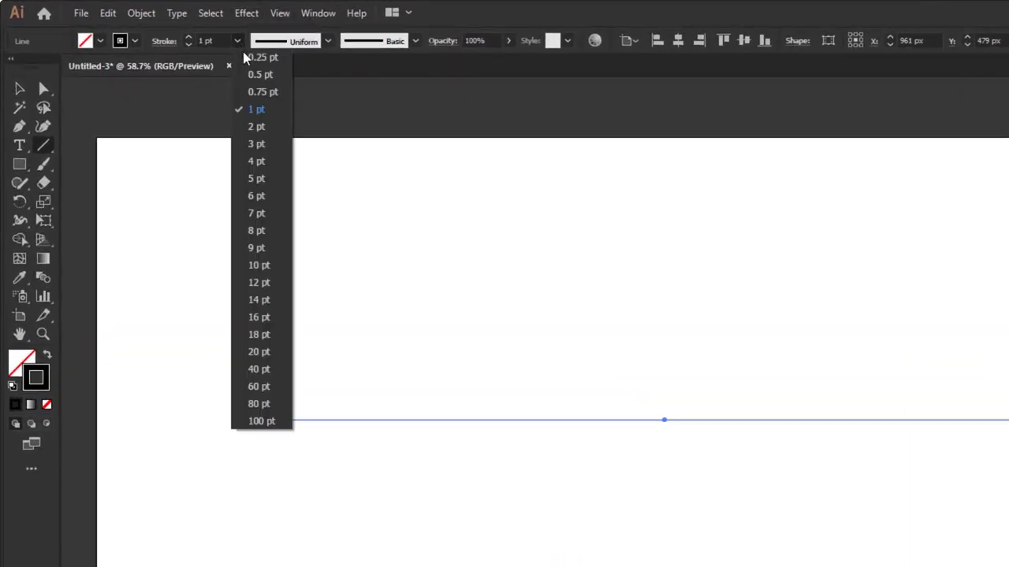
left_click(273, 179)
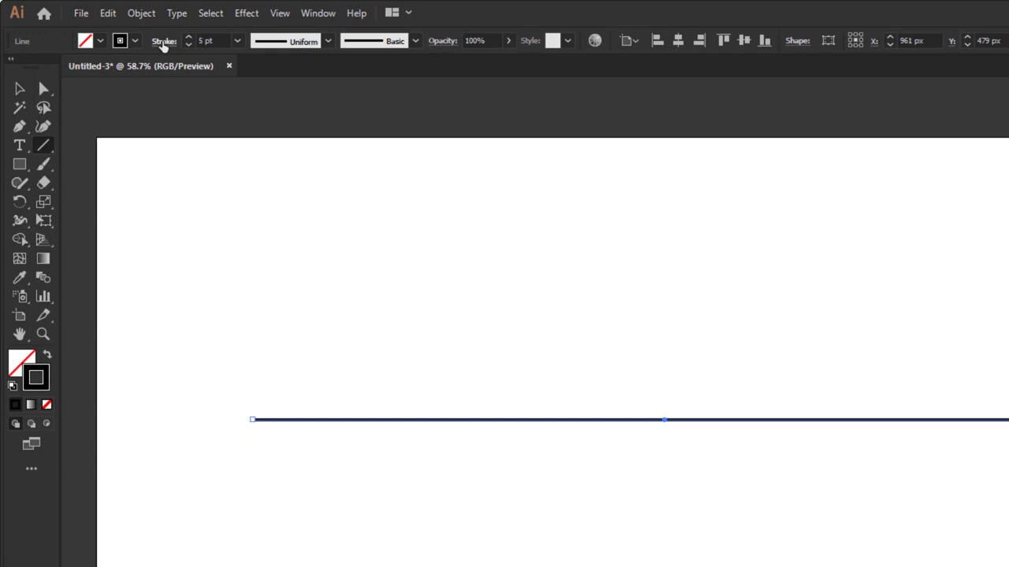
left_click(163, 41)
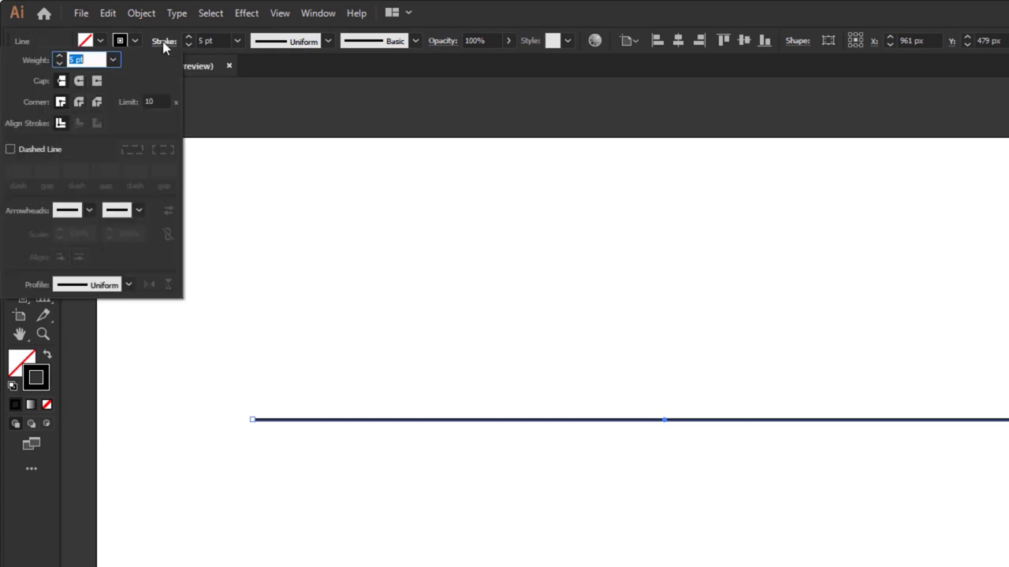
left_click(98, 104)
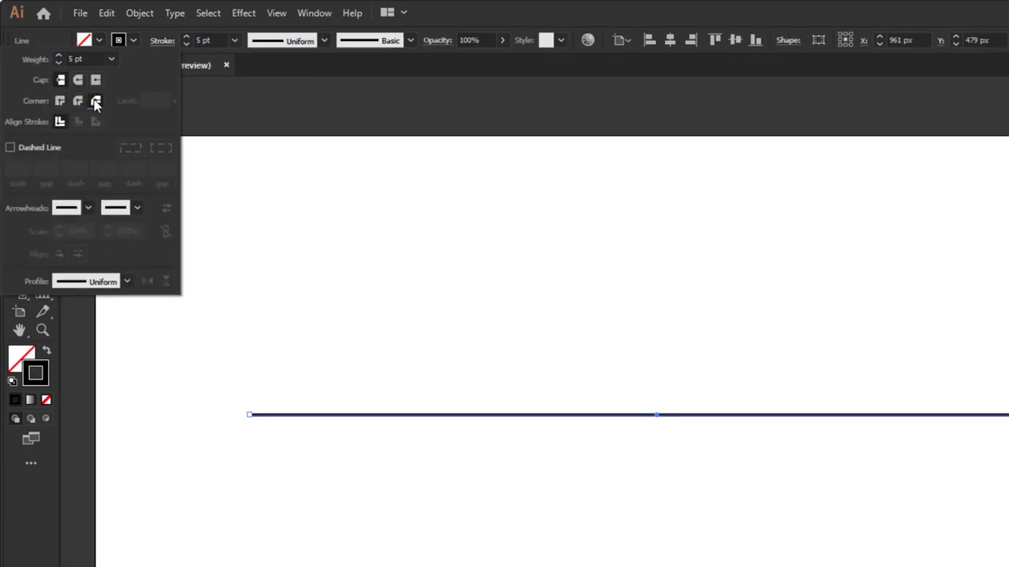
left_click(456, 13)
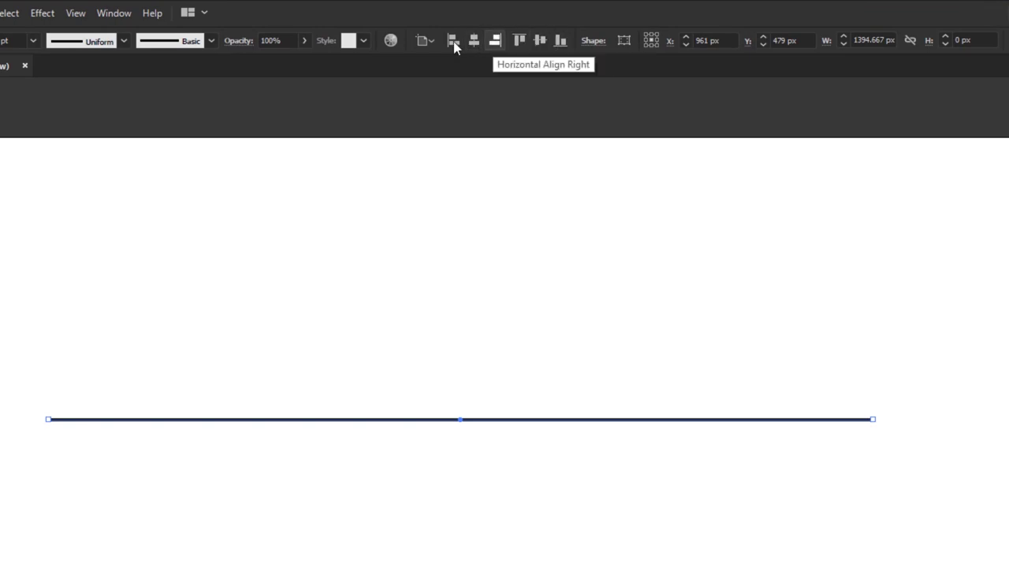
- Centre the line vertically on the artboard using Align to Artboard
left_click(425, 41)
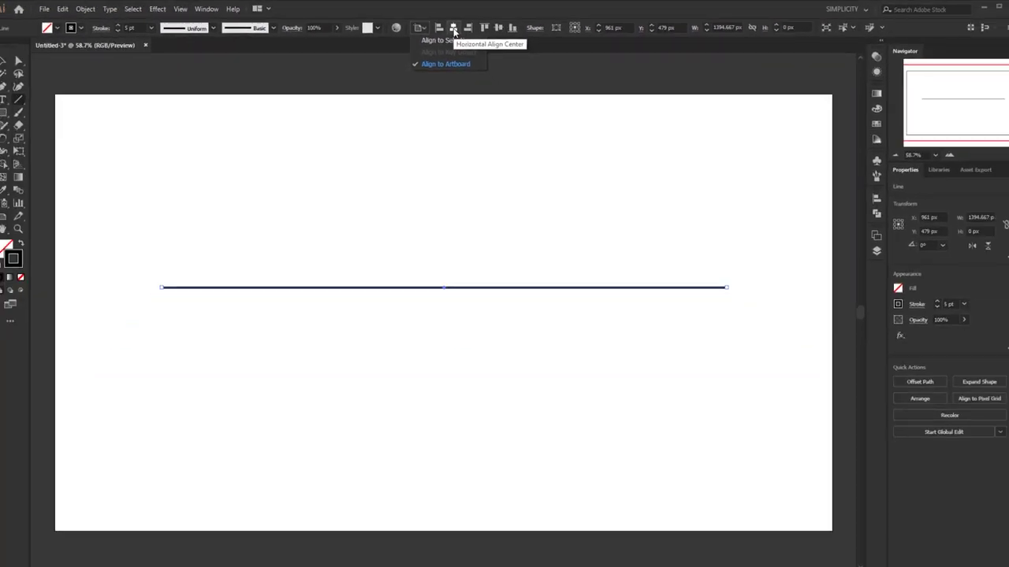
left_click(454, 30)
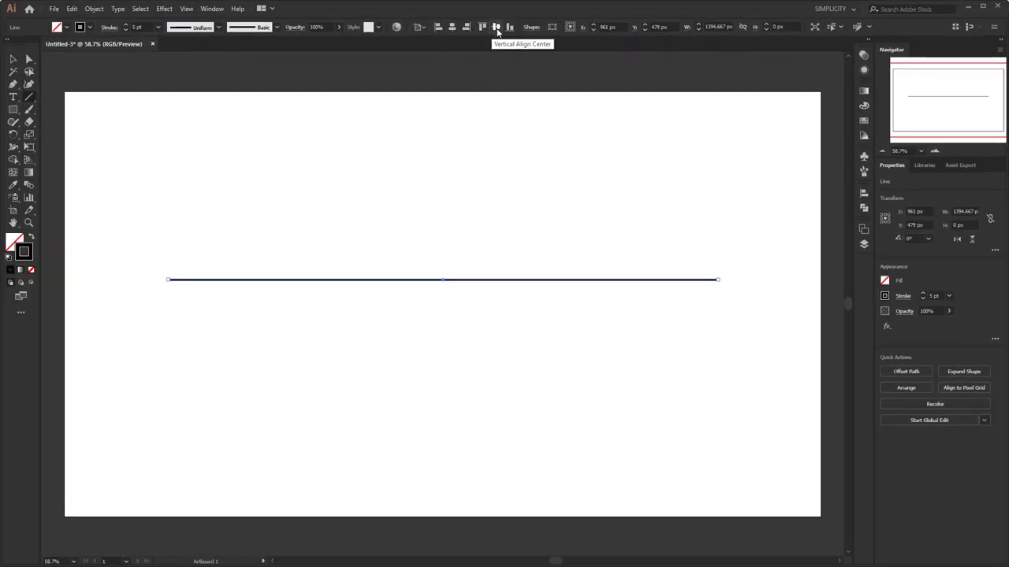
left_click(498, 28)
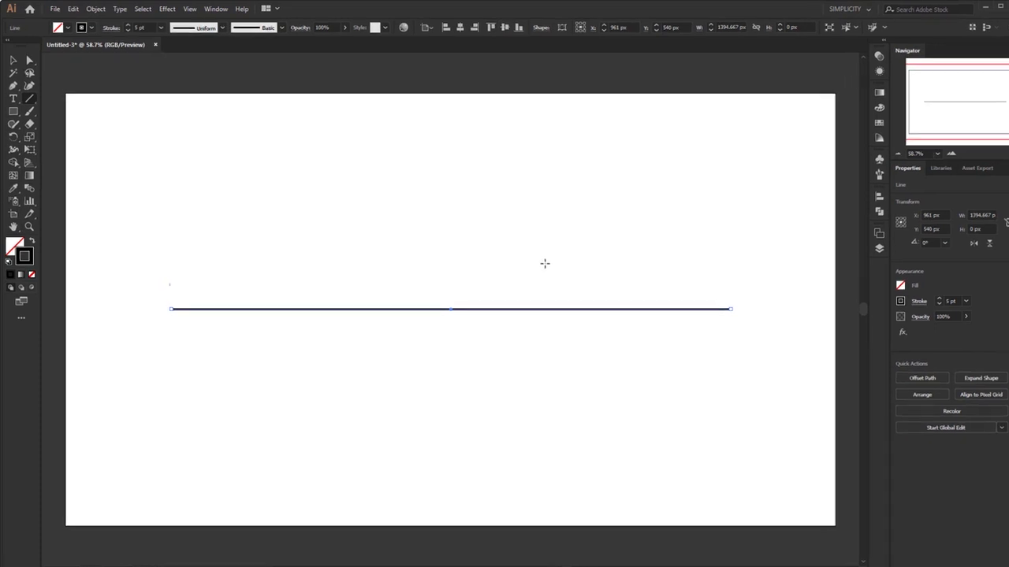
left_click(163, 9)
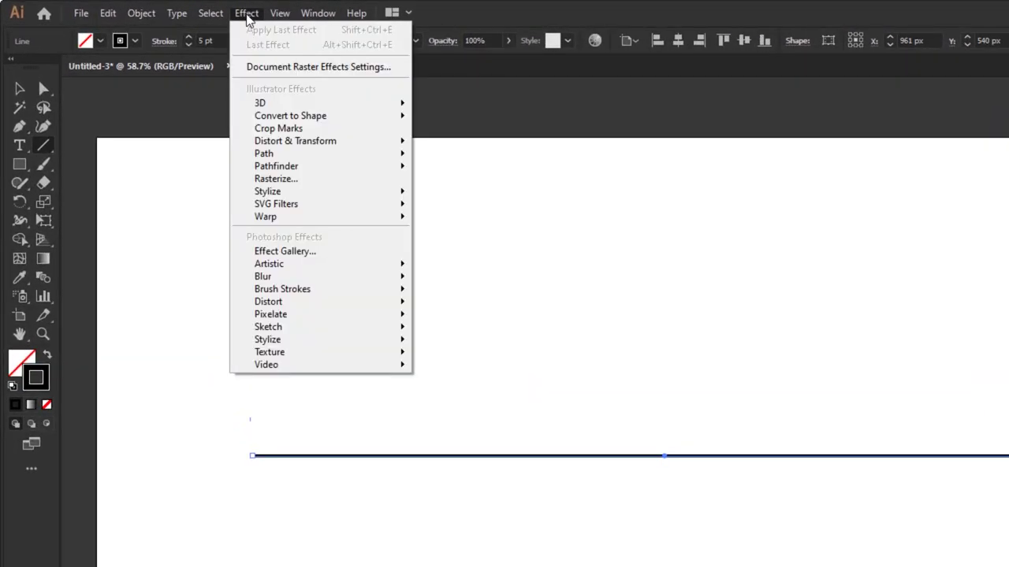
- Apply Roughen to the line with Size 15% Relative, Detail 100/in and Corner points
mouse_move(354, 141)
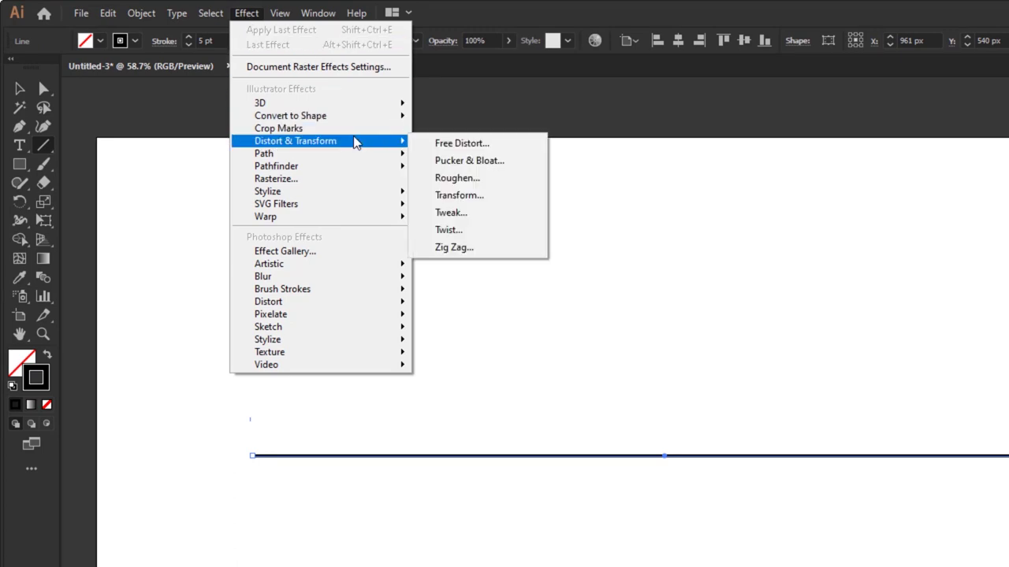
left_click(508, 180)
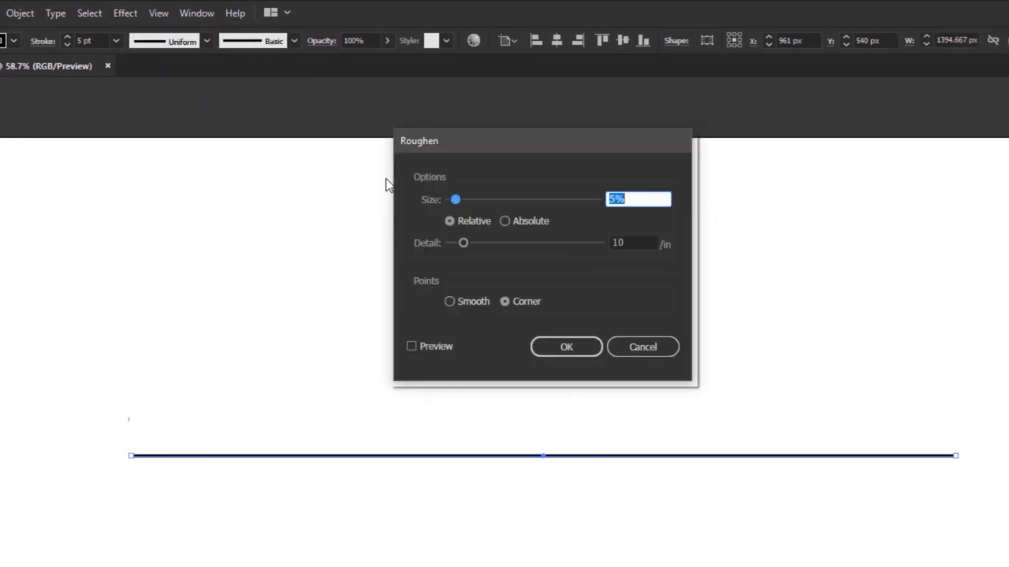
left_click(435, 350)
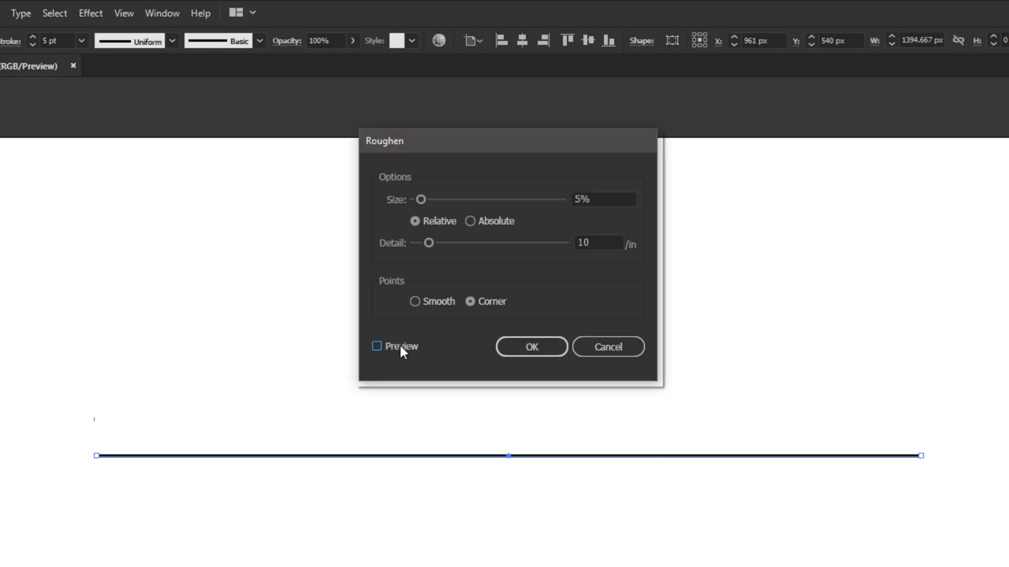
left_click(402, 351)
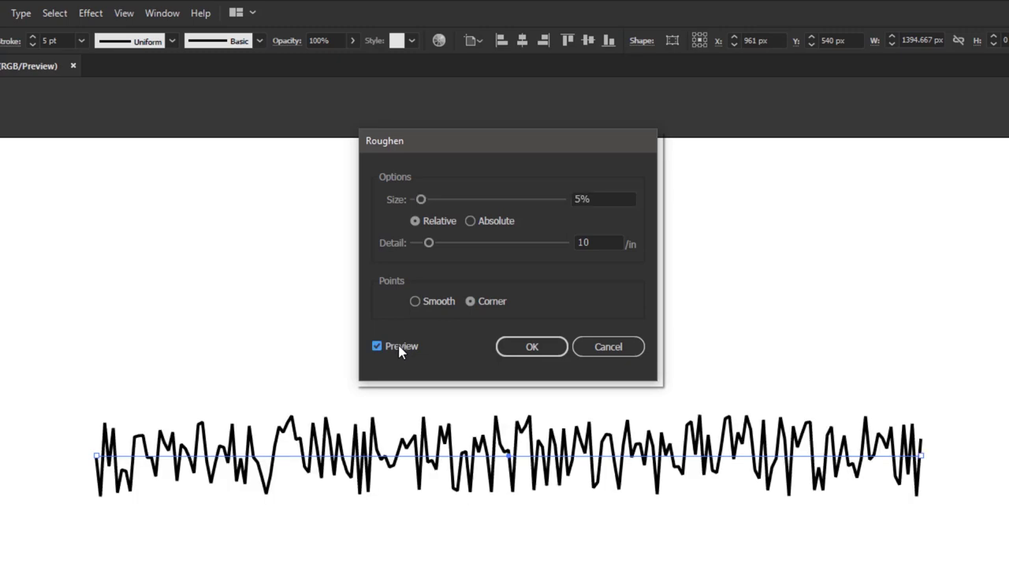
left_click(435, 225)
left_click_drag(599, 198, 553, 199)
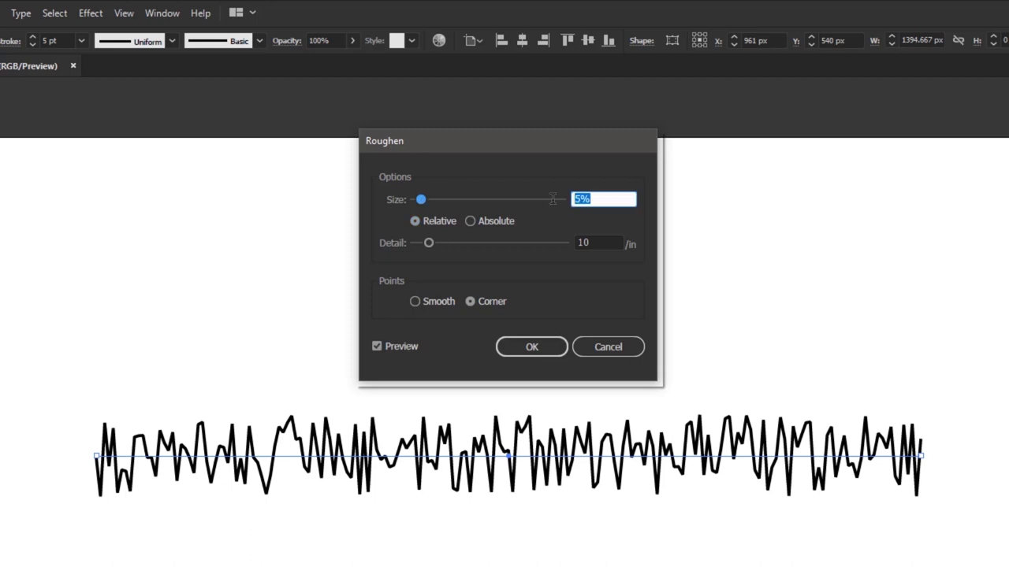
type("15")
left_click_drag(440, 246, 573, 250)
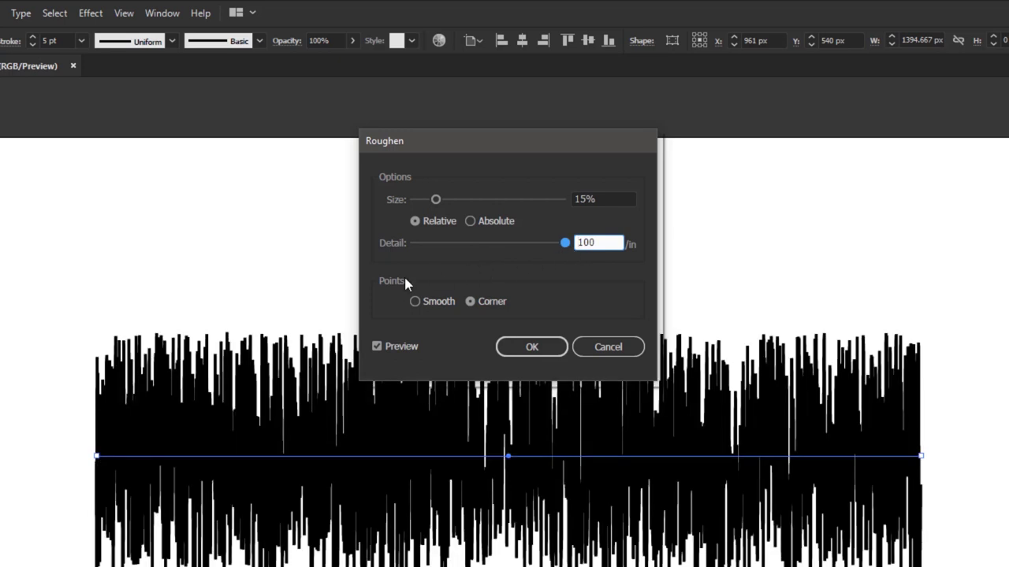
left_click(472, 303)
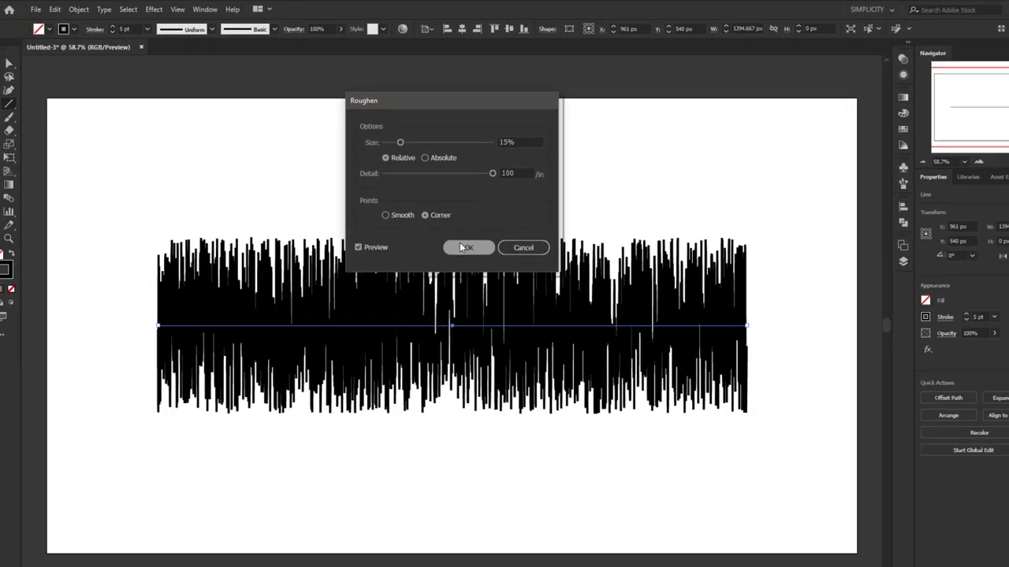
left_click(532, 347)
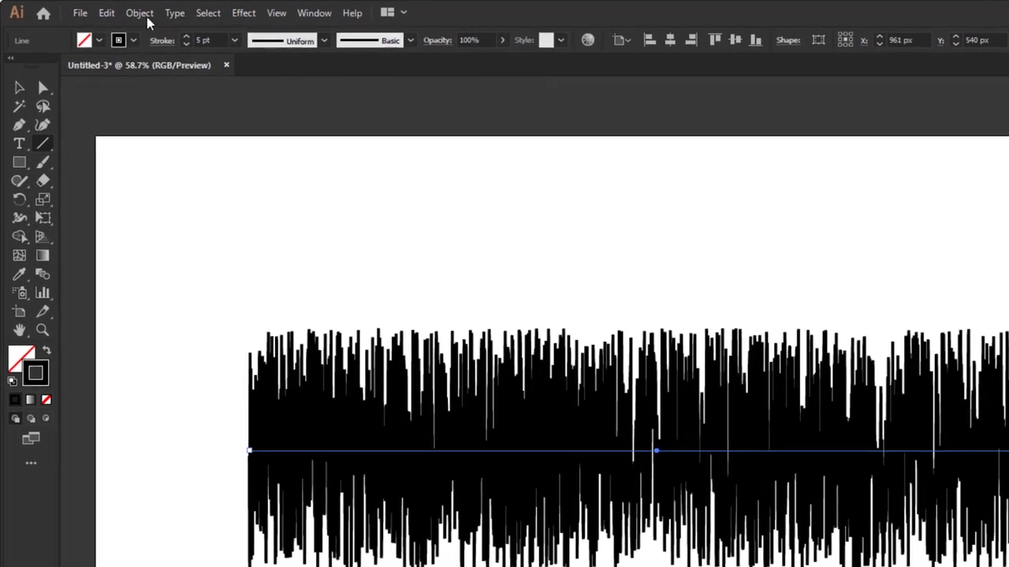
- Apply Envelope Distort Make with Mesh to the waveform with 1 row and 6 columns
left_click(99, 12)
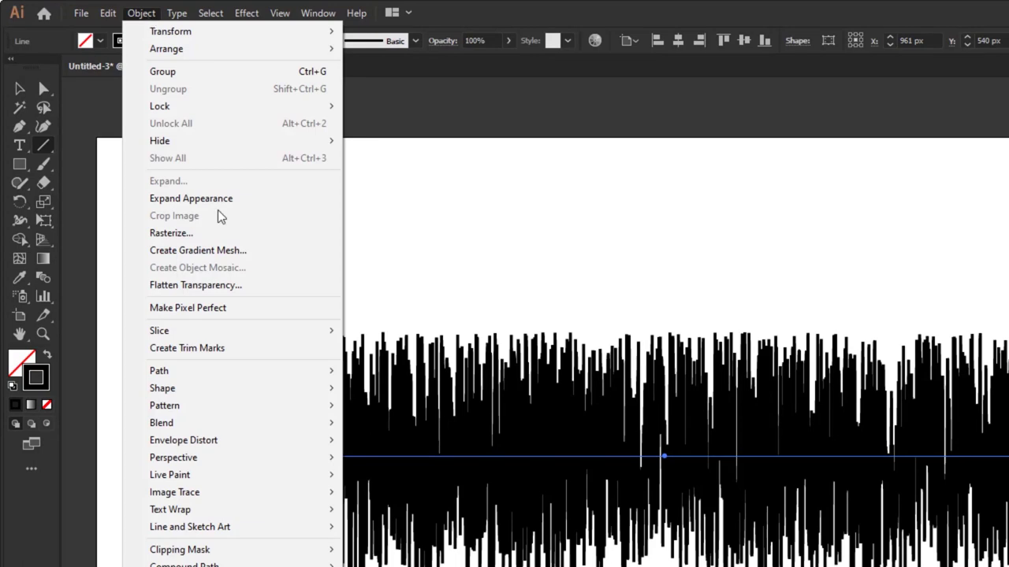
mouse_move(280, 445)
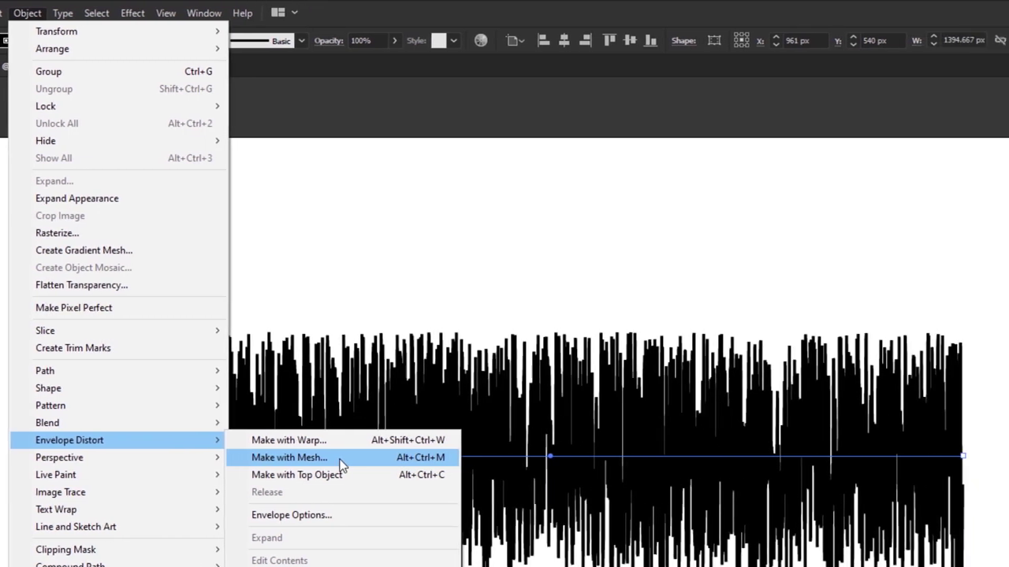
left_click(341, 465)
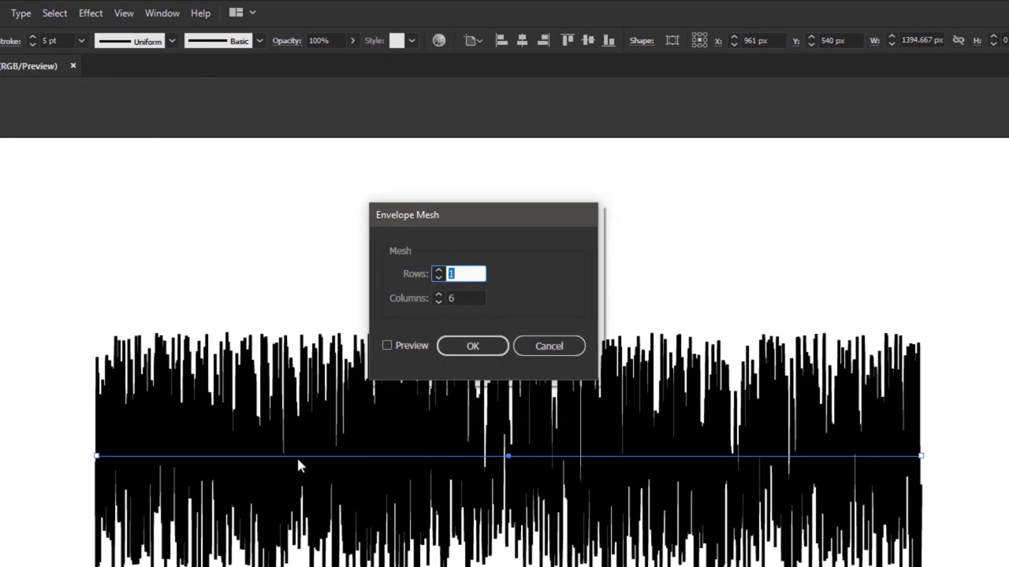
left_click(463, 273)
left_click(468, 300)
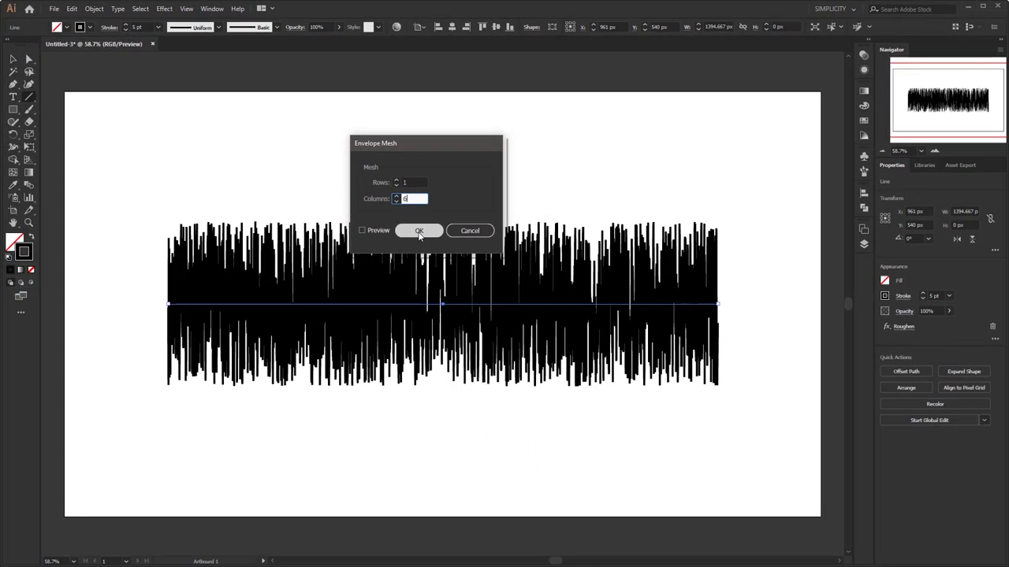
left_click(473, 346)
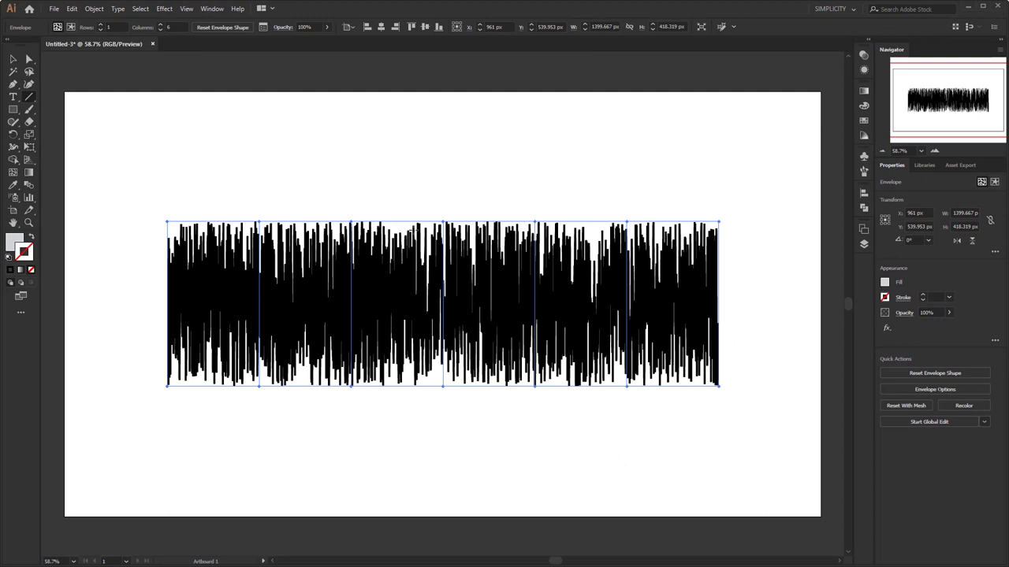
left_click(12, 60)
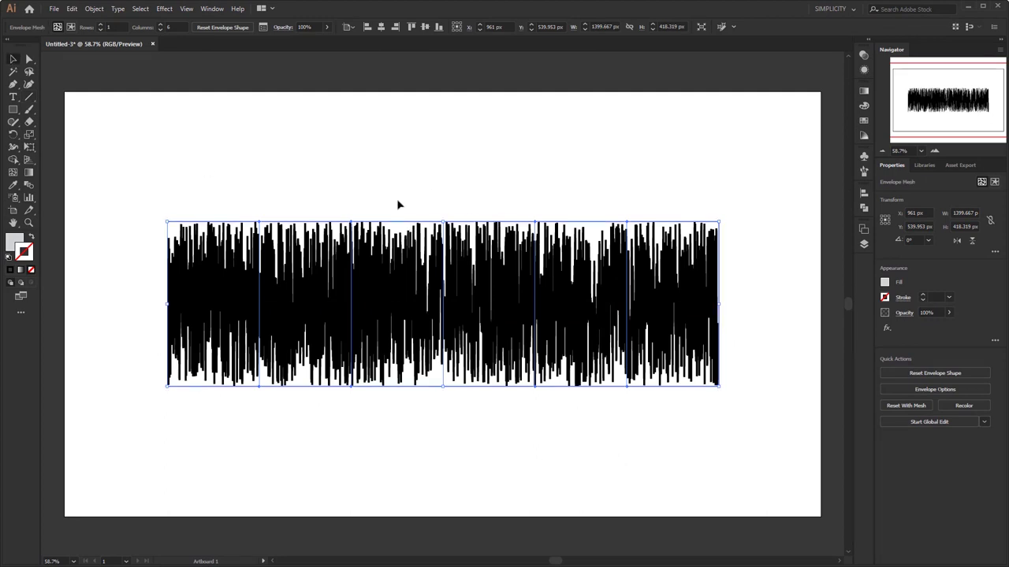
- Show rulers, drag a horizontal guide across the mesh, and centre the waveform vertically on the artboard
key("ctrl+r")
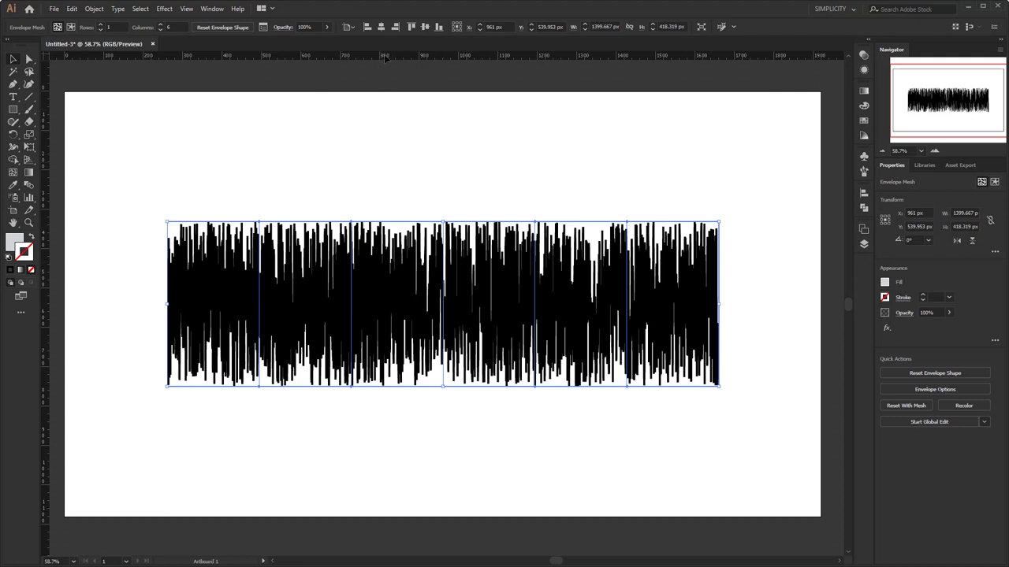
left_click_drag(386, 58, 376, 314)
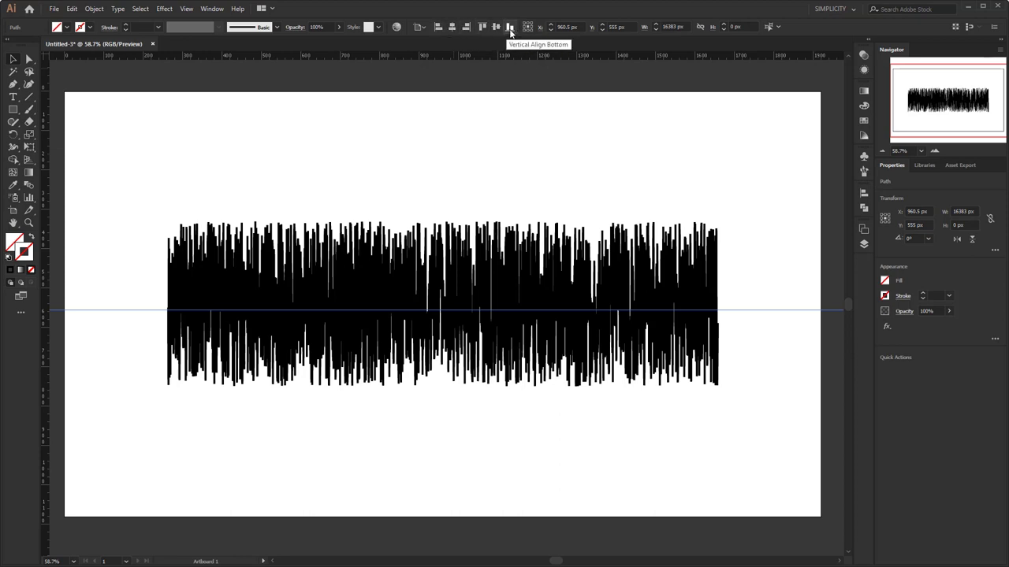
left_click(423, 27)
left_click(435, 63)
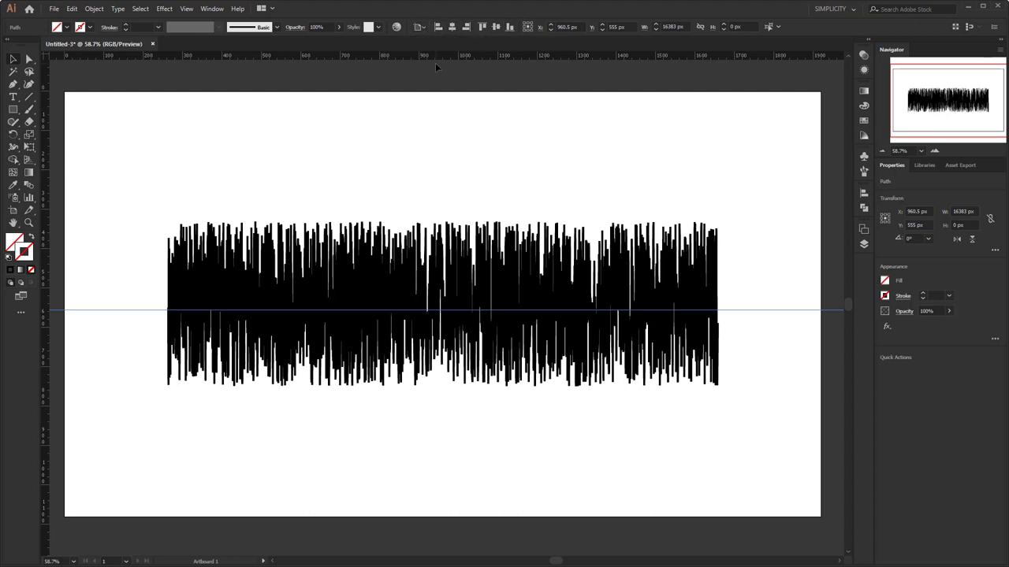
left_click(494, 30)
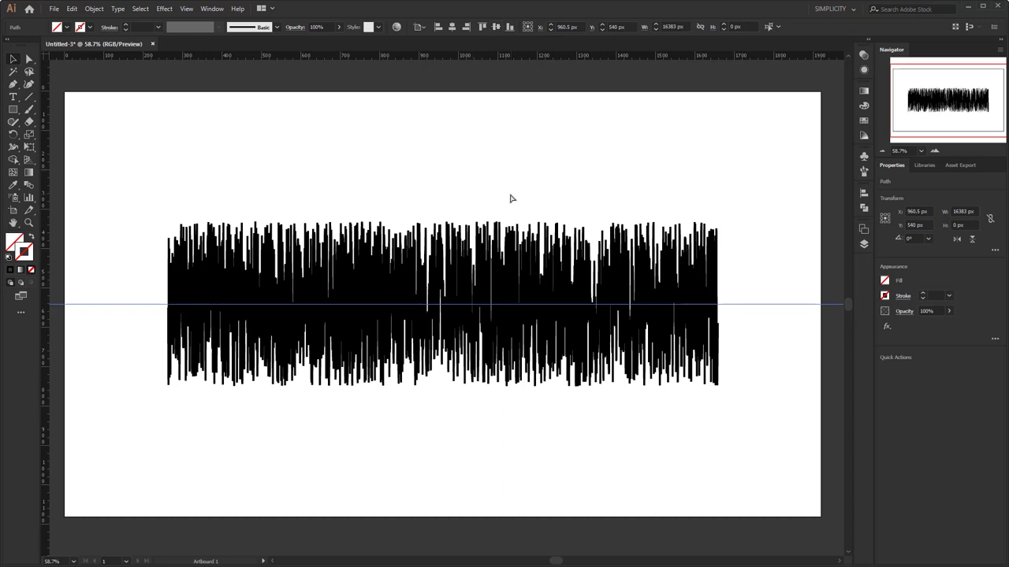
- Turn on rulers from the View menu and confirm the one-row, six-column envelope mesh
left_click(186, 9)
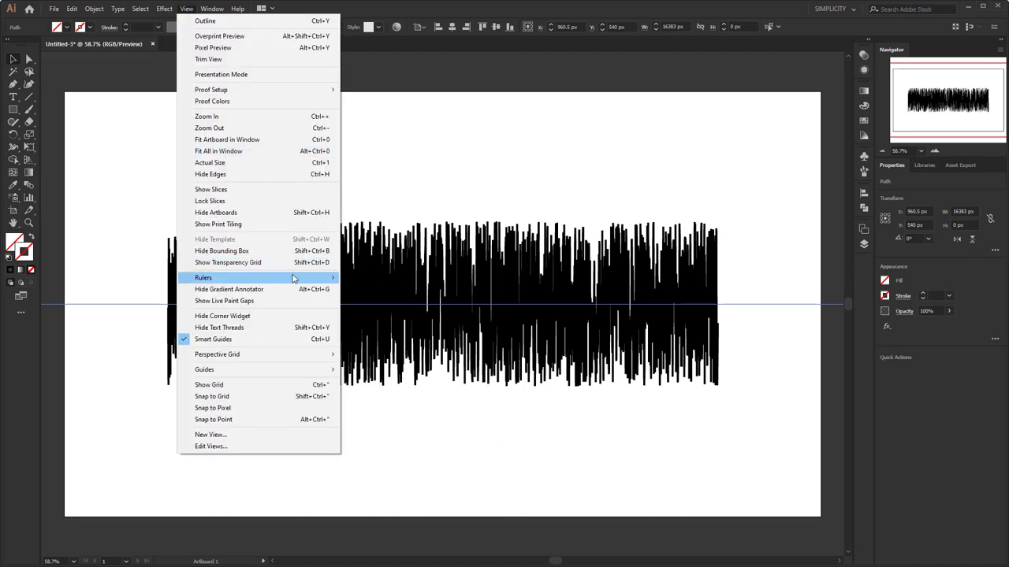
mouse_move(307, 278)
left_click(386, 280)
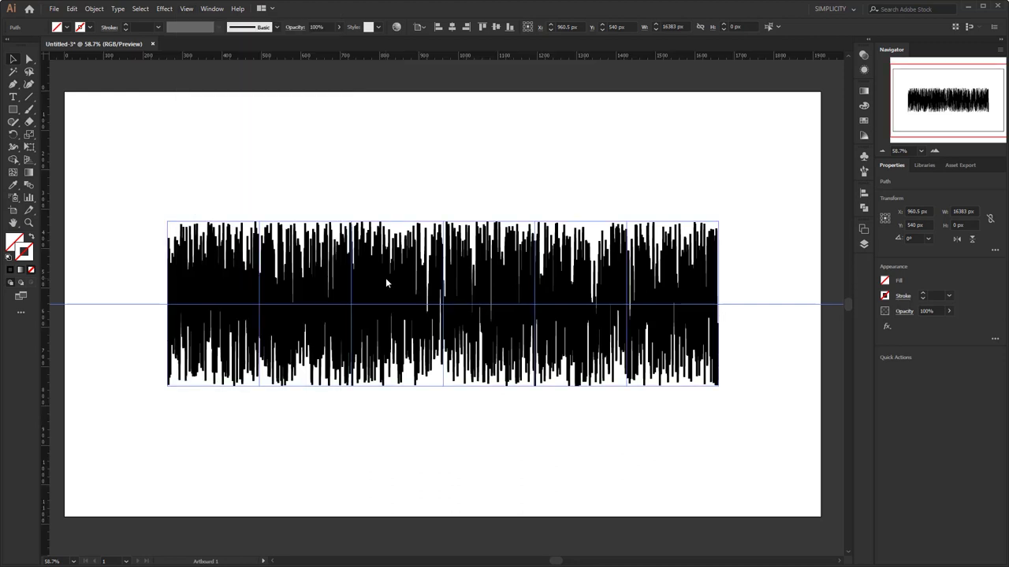
key("Return")
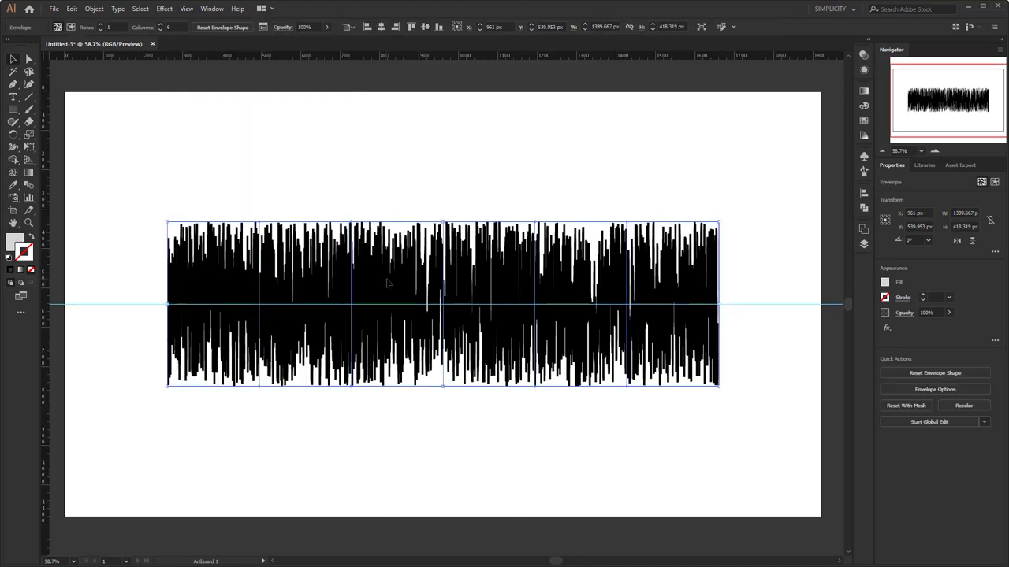
- Drag the left mesh points toward the centre line and smooth their handles into a thin flaring neck
left_click(30, 60)
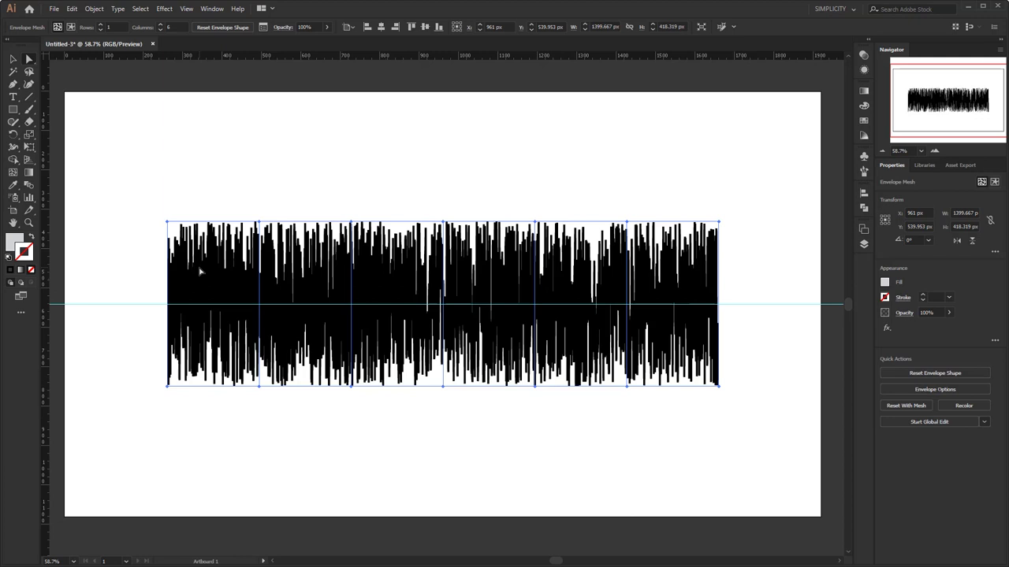
left_click_drag(152, 210, 260, 293)
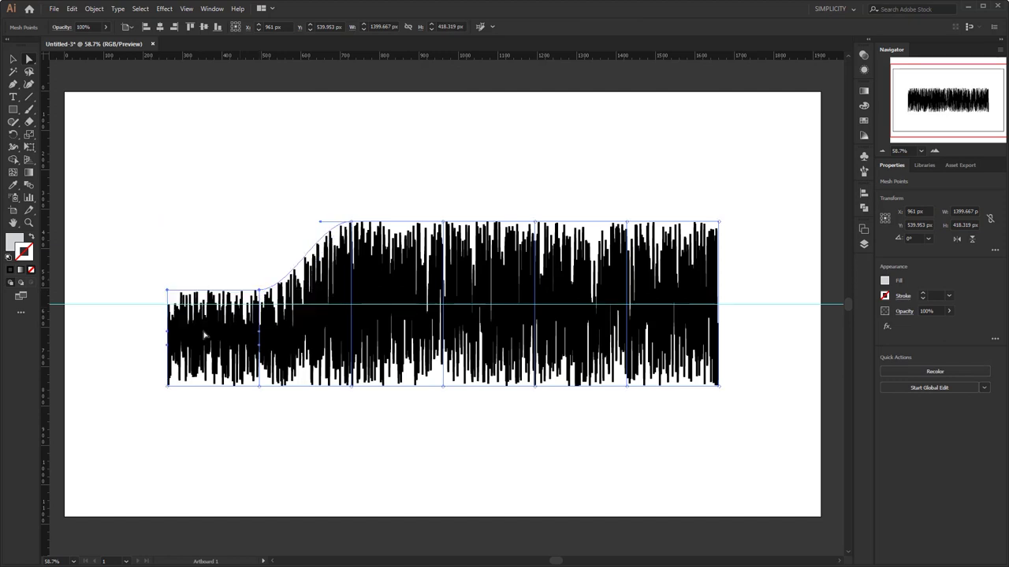
left_click_drag(260, 386, 260, 319)
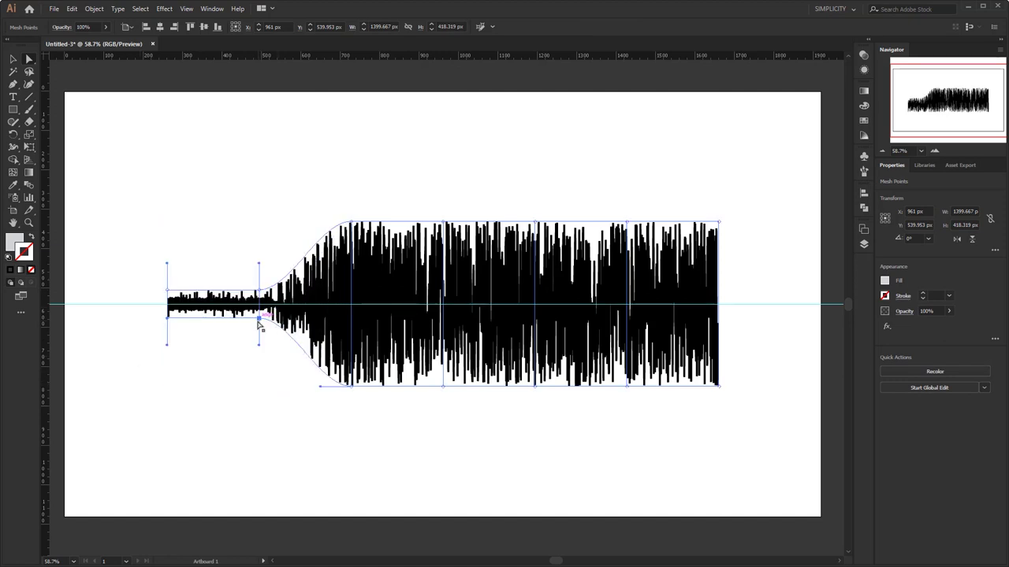
left_click(167, 291)
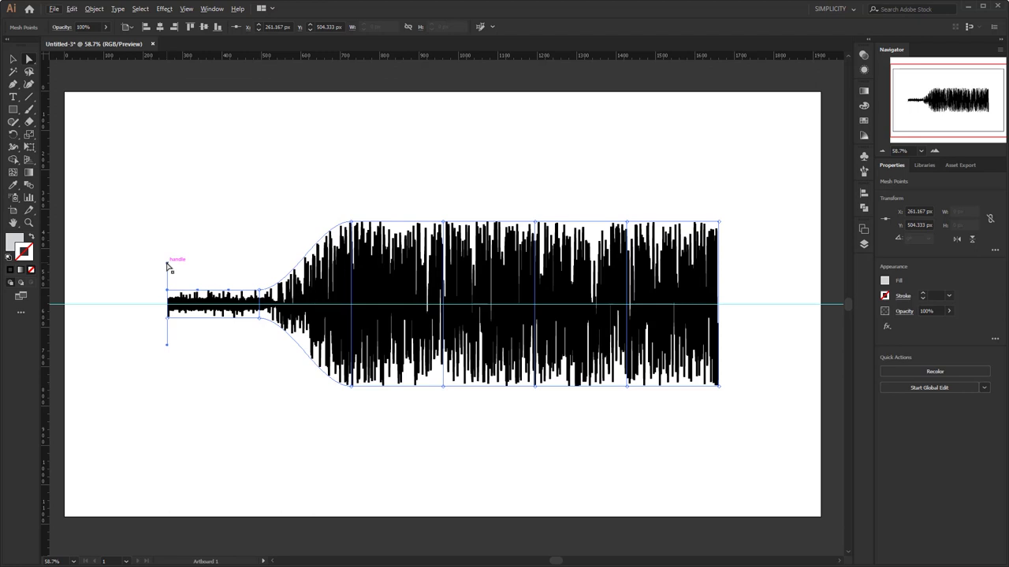
left_click_drag(169, 269, 176, 315)
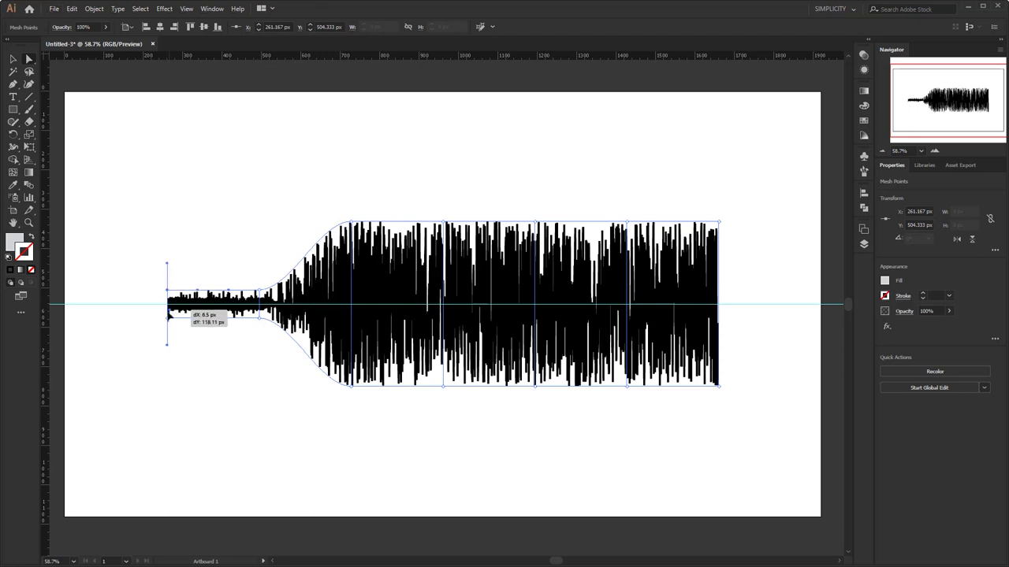
left_click_drag(168, 317, 171, 317)
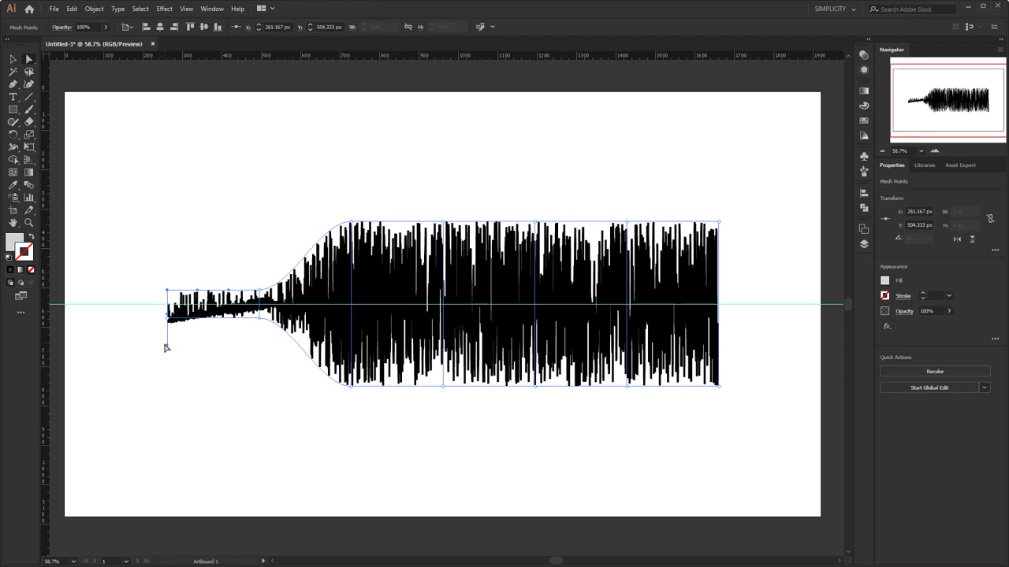
left_click_drag(166, 344, 169, 315)
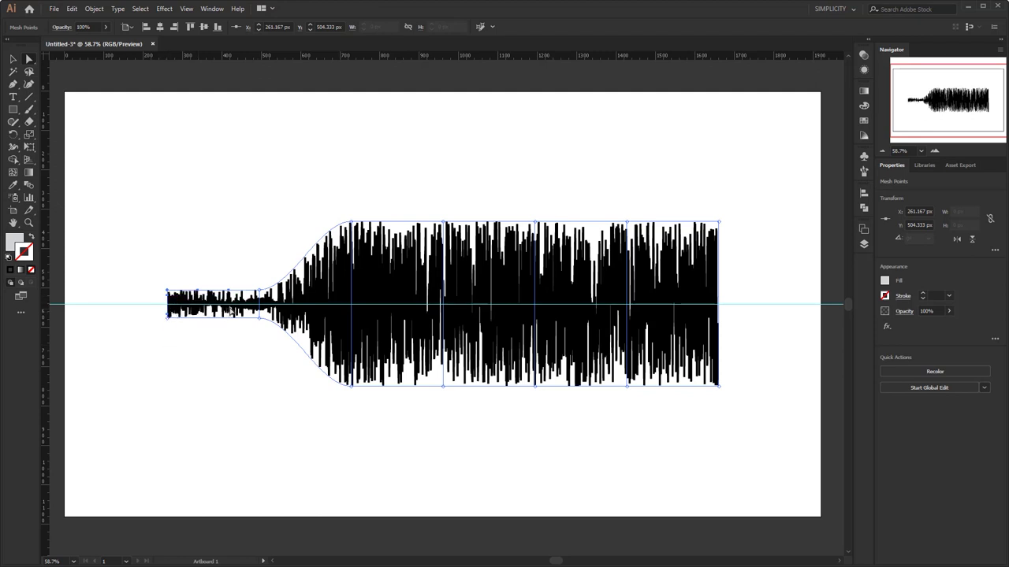
left_click(261, 291)
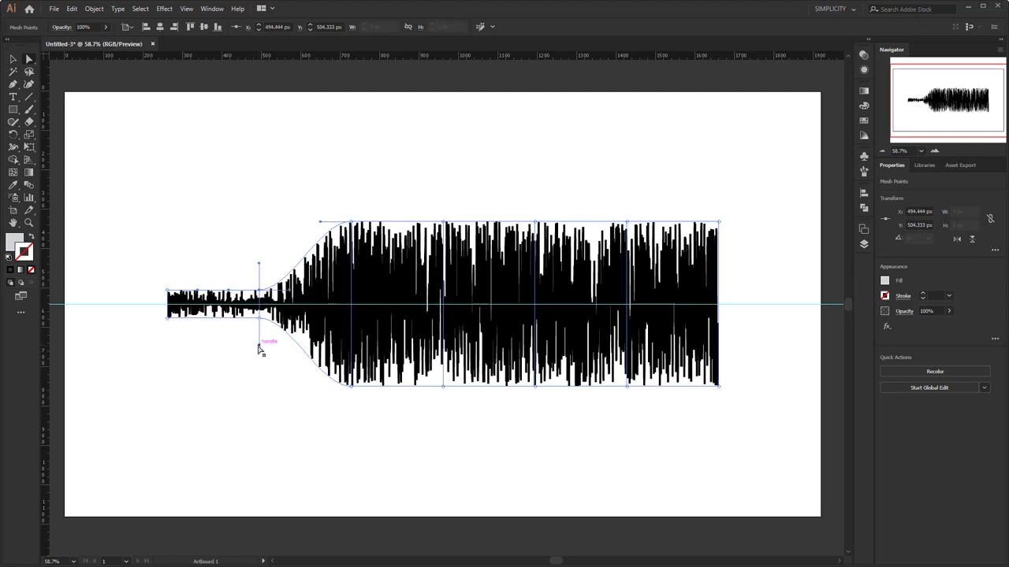
left_click_drag(258, 344, 260, 318)
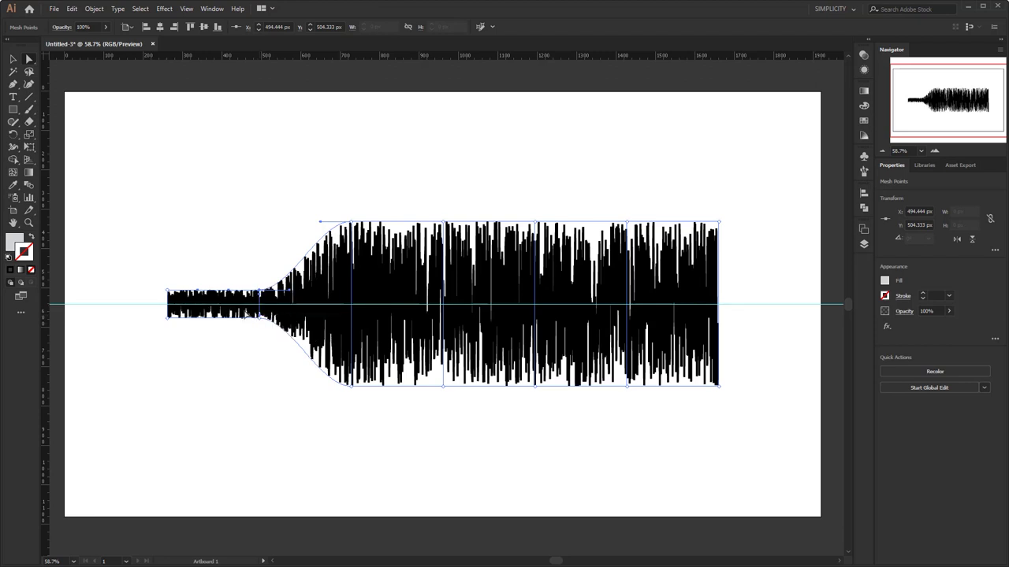
- Add a mesh line inside the waveform's narrow neck and zoom in on the left end
left_click(13, 175)
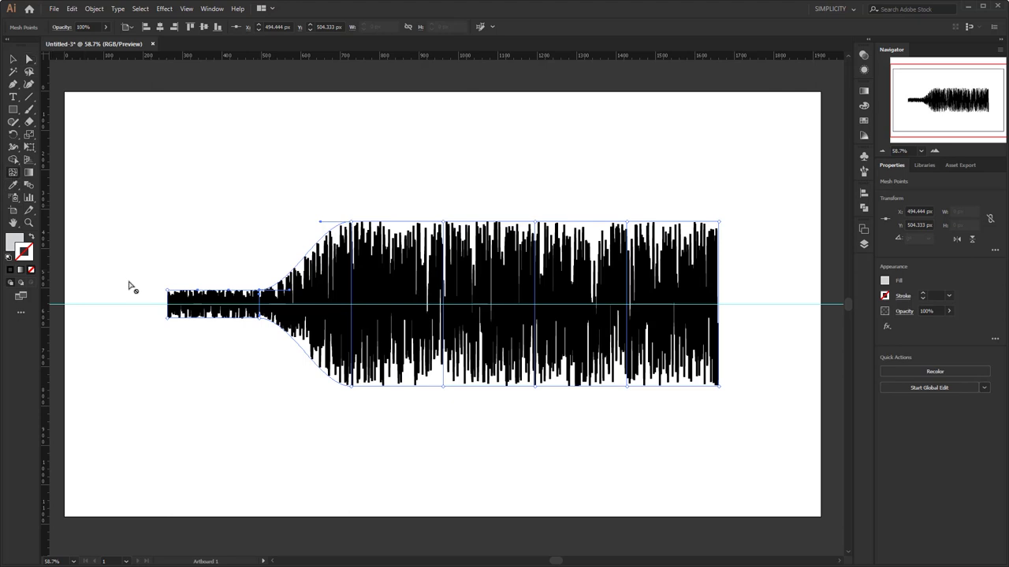
left_click(192, 294)
key("ctrl+1")
scroll(151, 312, "up", 1)
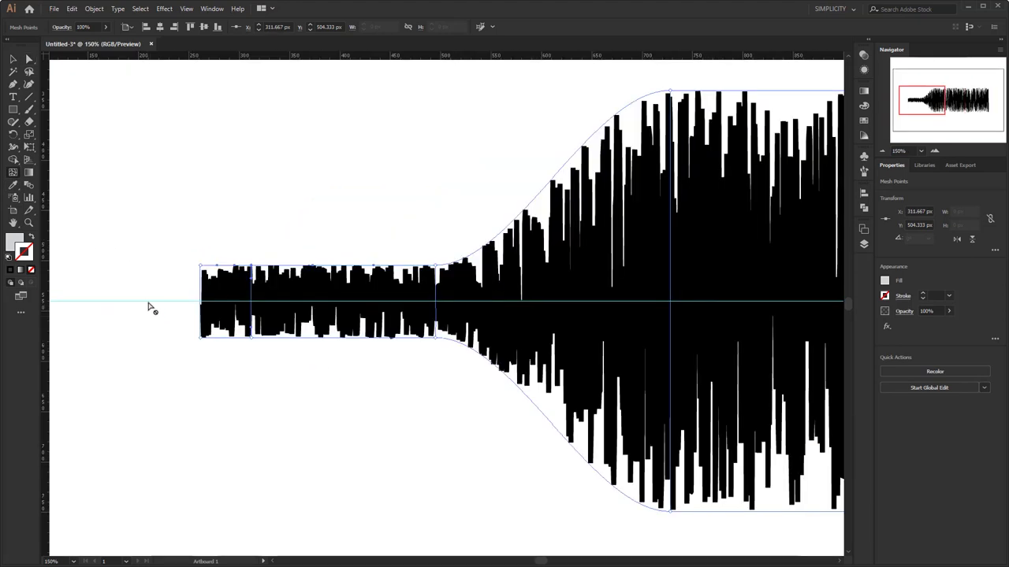
- Drag the top-left corner point down and curve its handle into a pointed taper
left_click(29, 59)
left_click(201, 266)
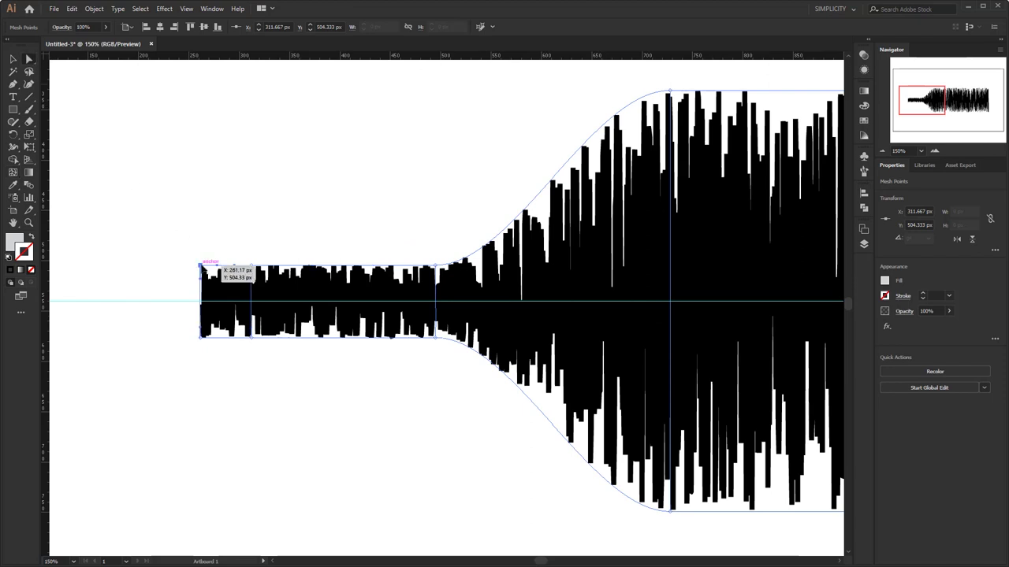
left_click_drag(201, 266, 202, 338)
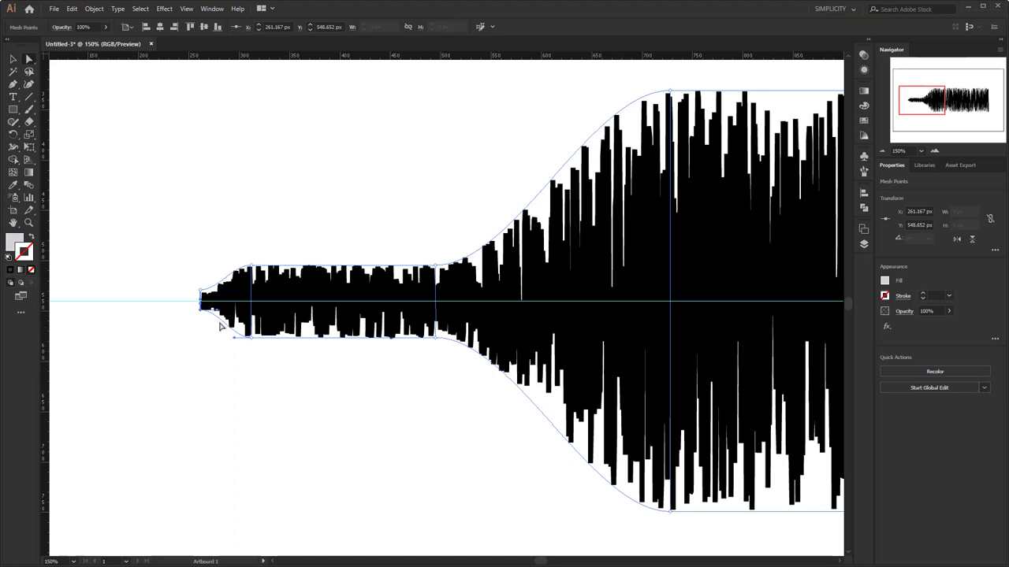
left_click_drag(219, 312, 247, 293)
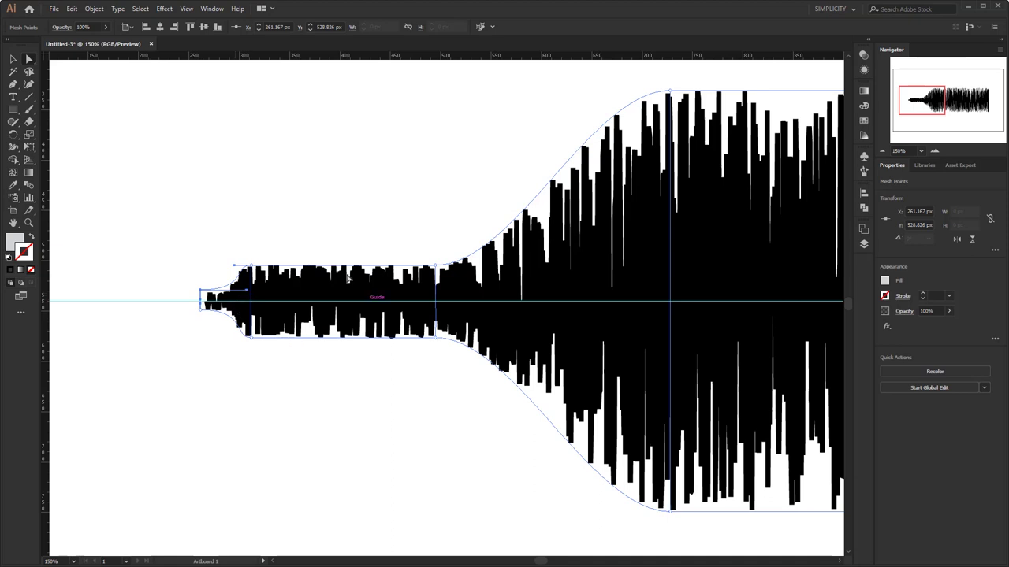
- Add two mesh lines across the neck and pinch their top and bottom points inward
left_click(13, 172)
left_click(290, 266)
left_click(349, 266)
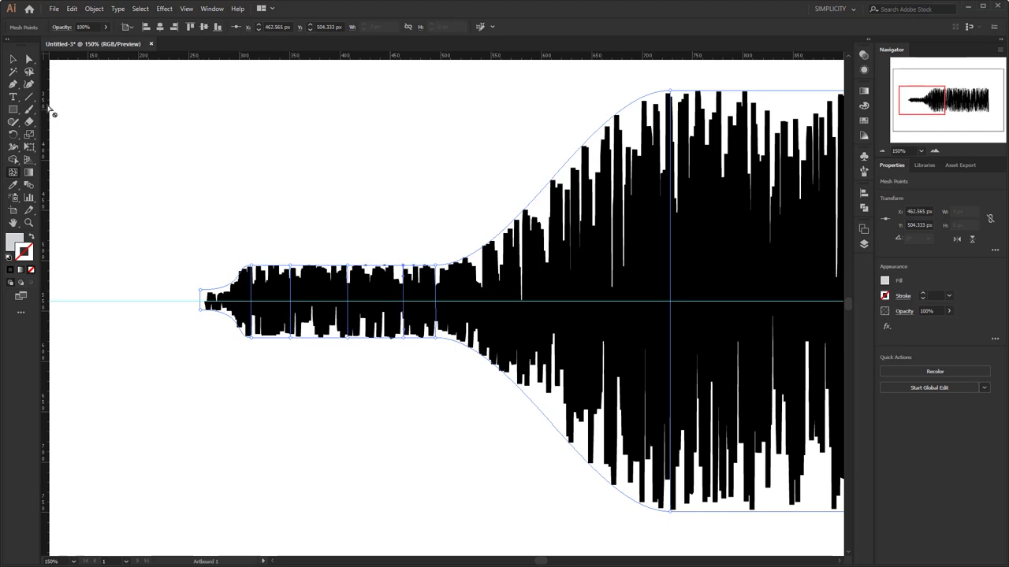
left_click_drag(290, 266, 290, 278)
left_click_drag(290, 340, 291, 318)
left_click_drag(404, 341, 404, 322)
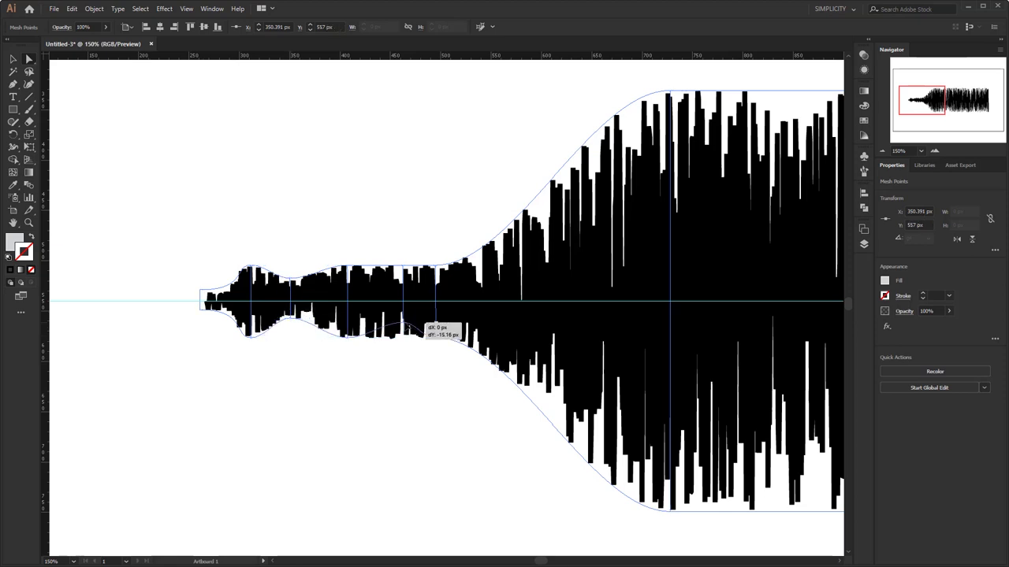
left_click_drag(404, 266, 405, 277)
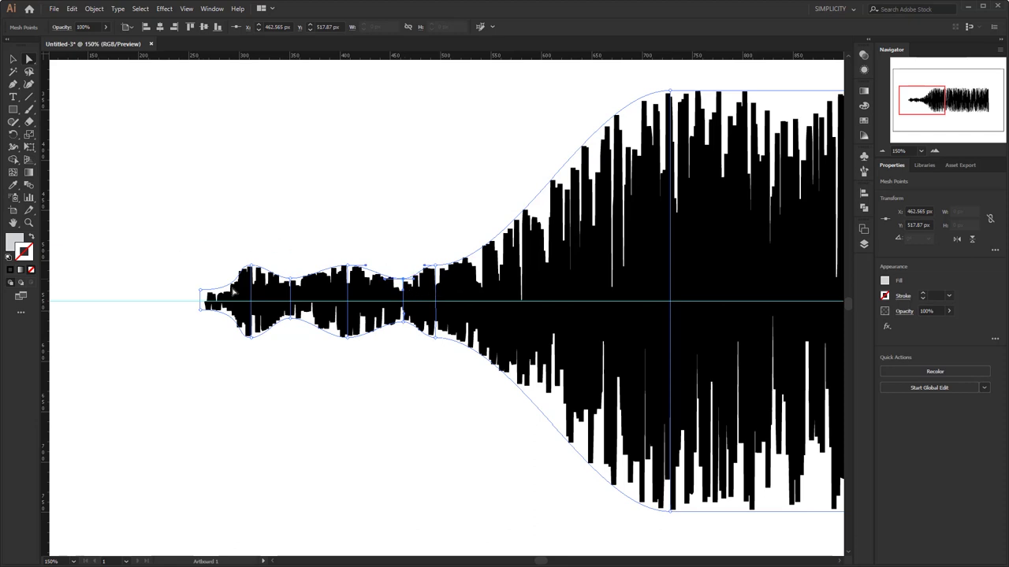
- Marquee-select the tail's leftmost mesh points and stretch the tail further left
left_click_drag(156, 233, 418, 371)
left_click_drag(405, 323, 381, 323)
left_click_drag(344, 364, 140, 237)
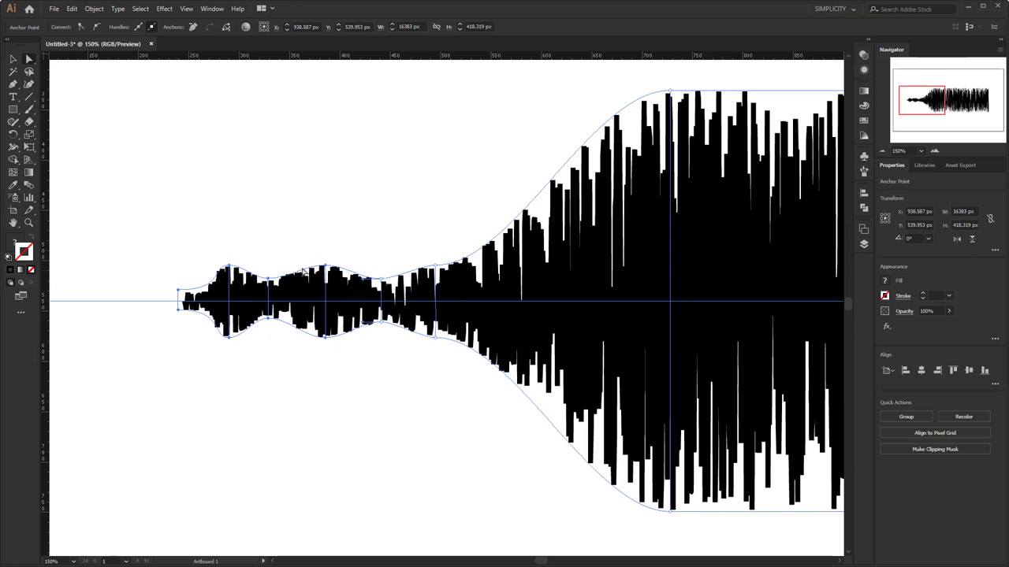
left_click_drag(324, 267, 310, 267)
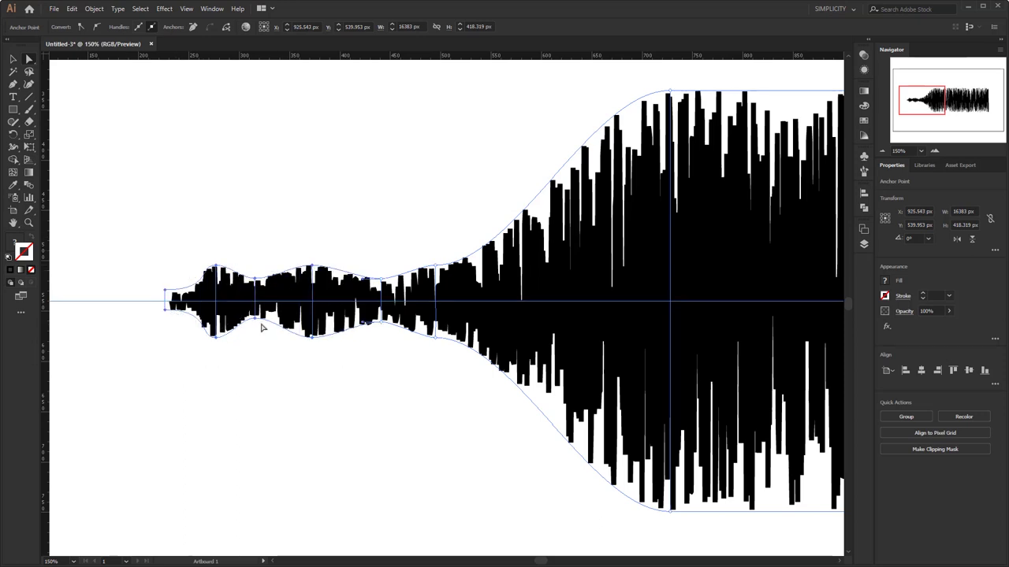
left_click_drag(268, 367, 118, 245)
left_click_drag(255, 279, 245, 279)
left_click_drag(229, 239, 126, 393)
left_click_drag(163, 312, 110, 310)
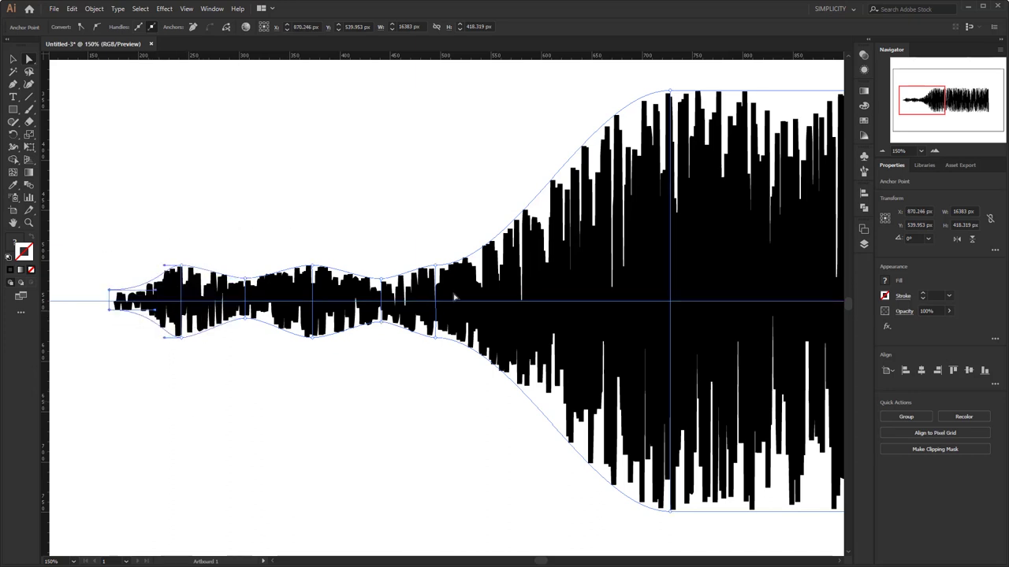
- Pinch the envelope at the left mesh line by pulling its top point down and bottom point up
scroll(158, 354, "down", 2)
scroll(154, 355, "down", 1)
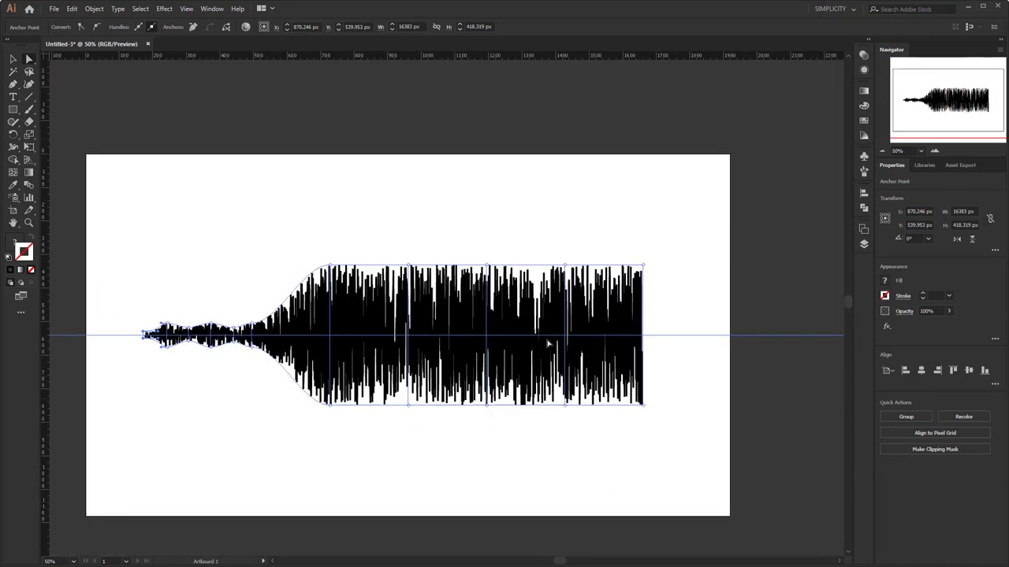
left_click_drag(394, 425, 405, 414)
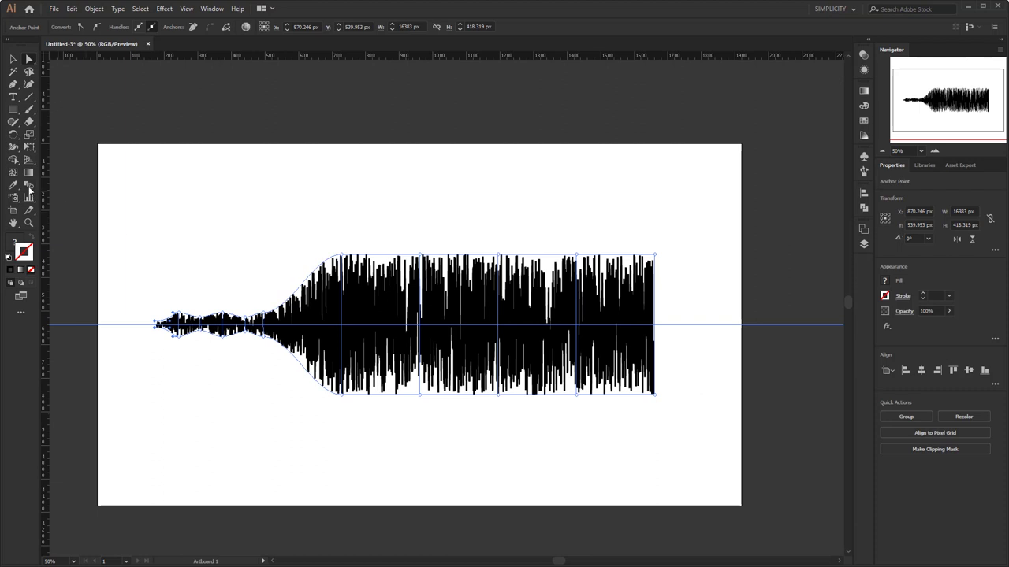
left_click(309, 290)
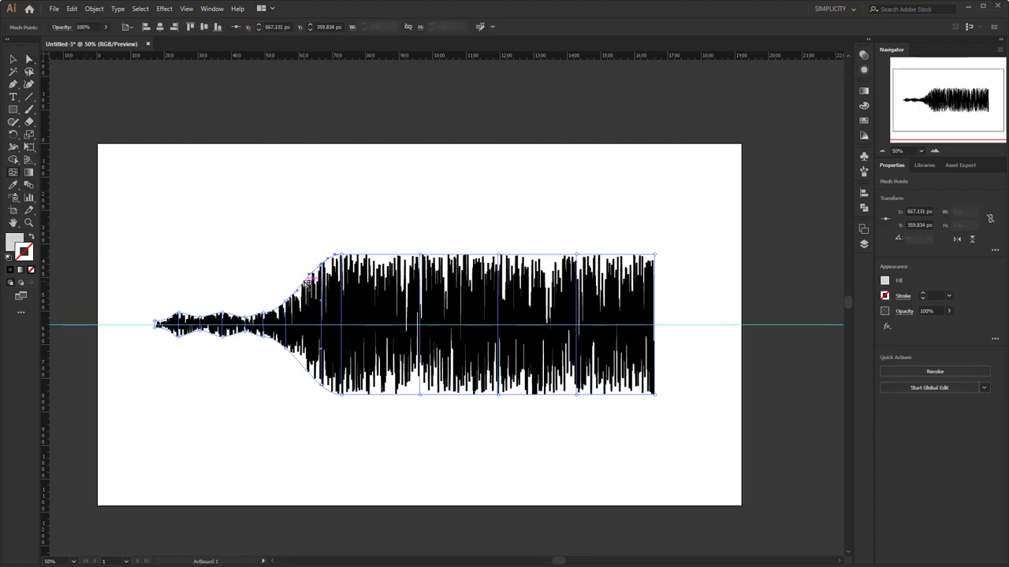
left_click_drag(308, 281, 309, 309)
left_click_drag(309, 378, 309, 347)
- Add mesh lines along the top edge and pinch them into dips from above and below
left_click(12, 171)
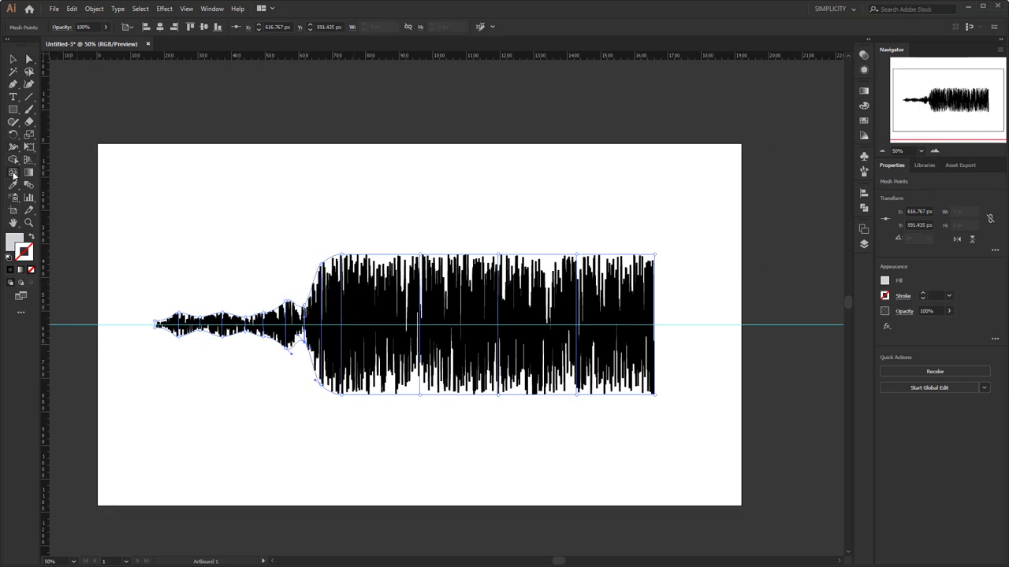
left_click(360, 256)
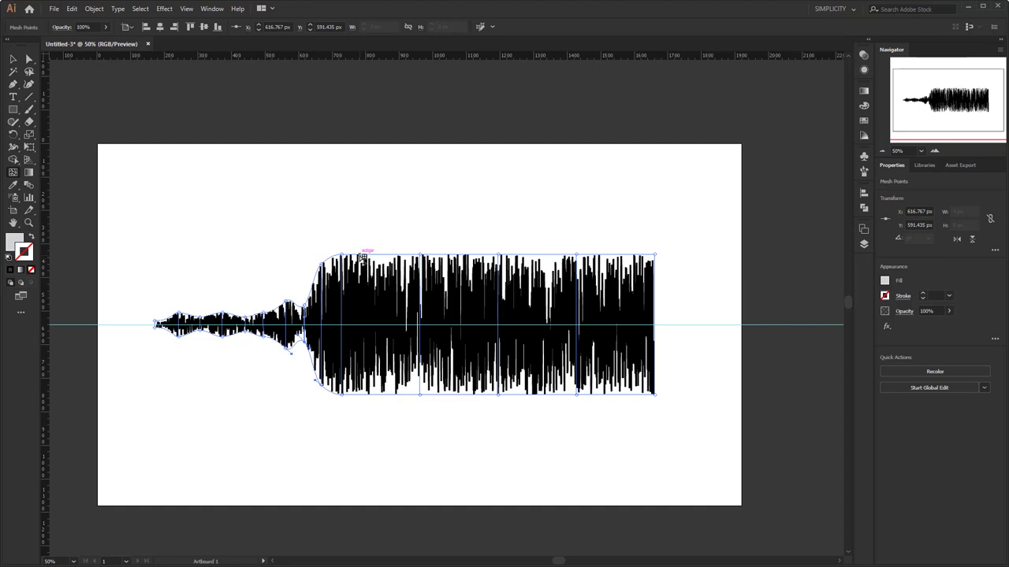
left_click(404, 257)
key("a")
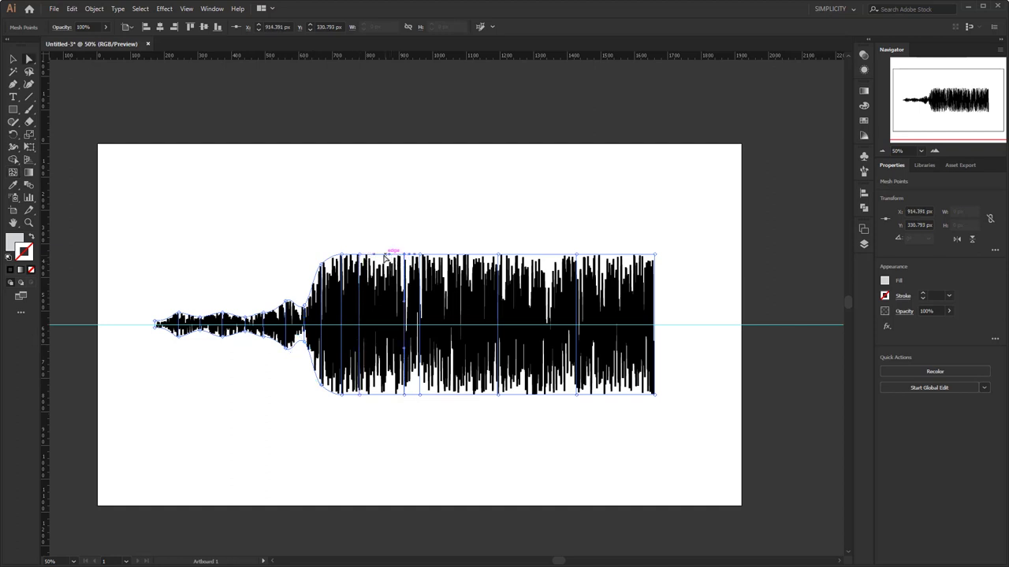
left_click(14, 173)
left_click(385, 255)
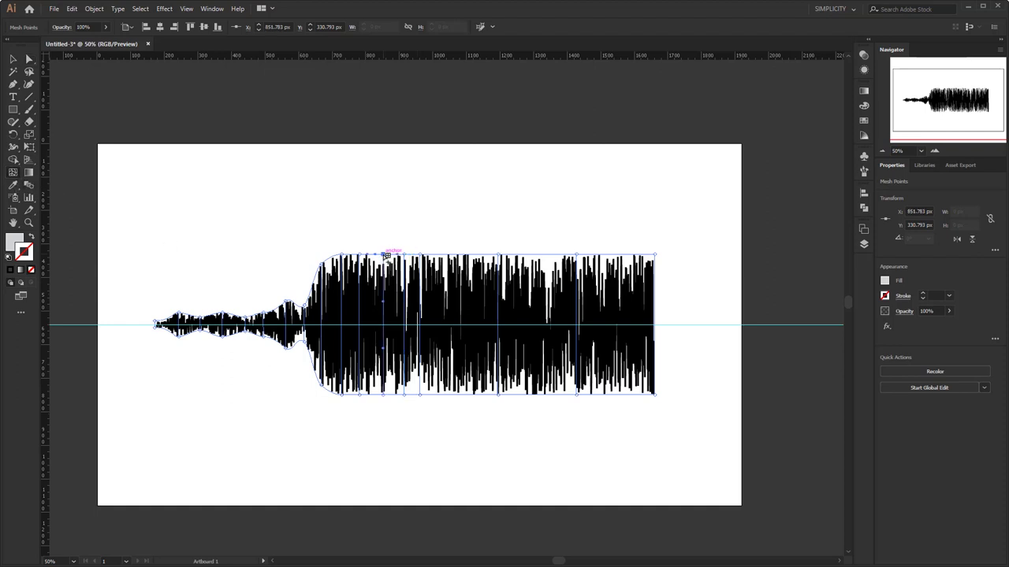
key("a")
left_click_drag(386, 255, 387, 300)
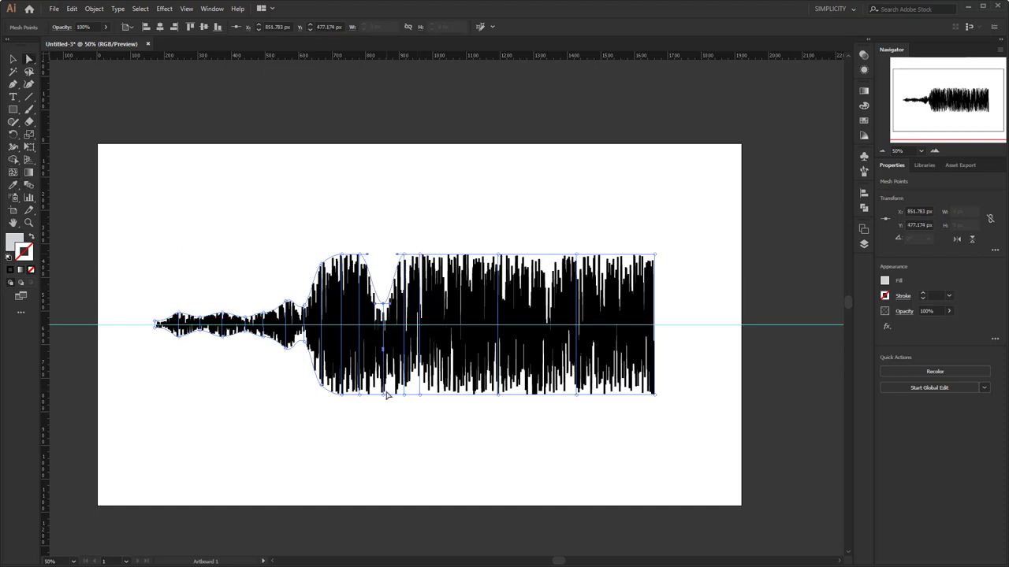
left_click_drag(383, 394, 381, 357)
left_click_drag(341, 258, 342, 302)
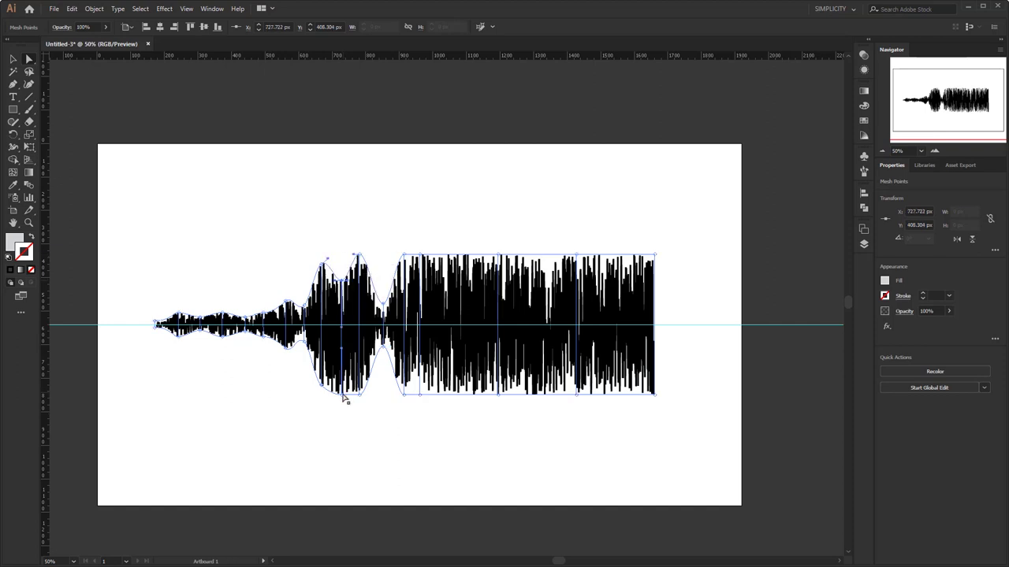
left_click_drag(342, 394, 344, 367)
- Pinch a waist on the right side and taper the right corners into a point
left_click_drag(498, 256, 498, 281)
left_click_drag(499, 394, 498, 368)
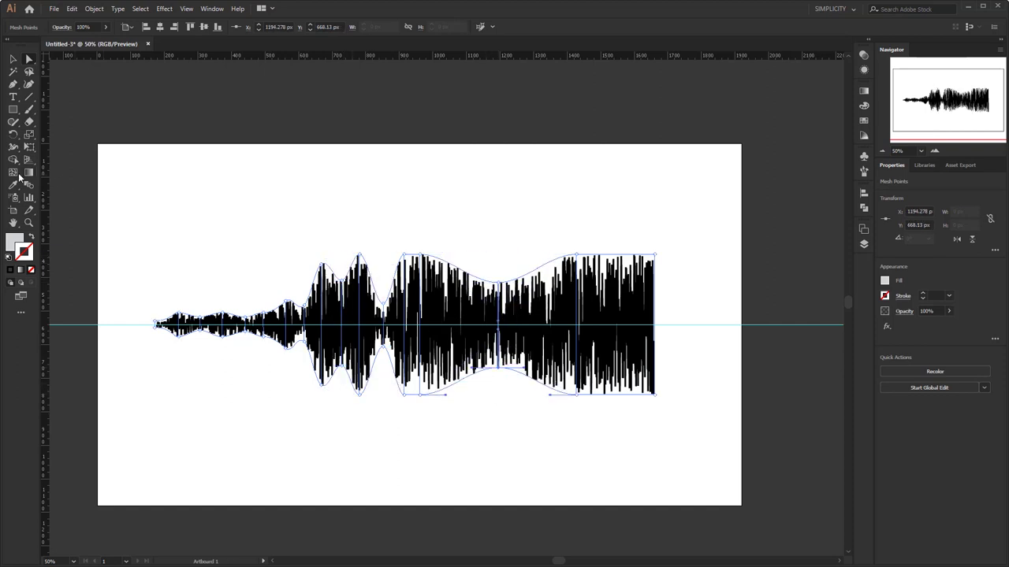
key("u")
left_click(558, 257)
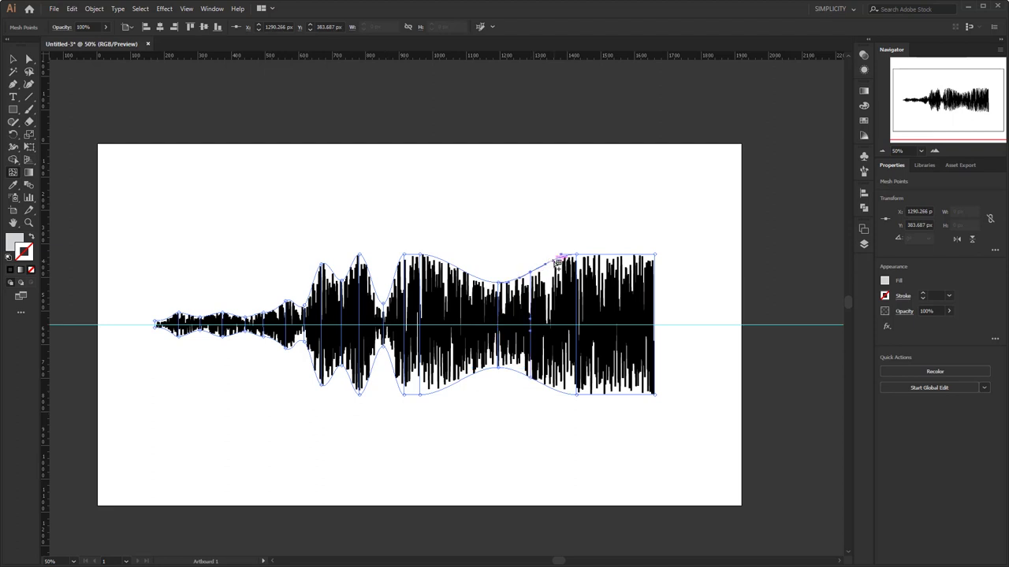
left_click_drag(535, 272, 533, 354)
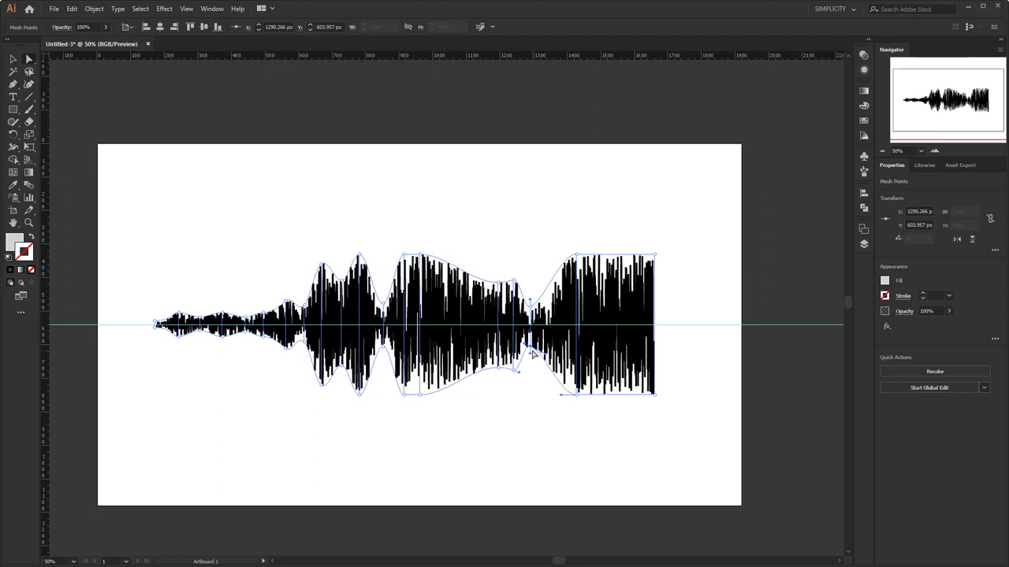
key("a")
left_click_drag(654, 255, 654, 317)
left_click_drag(657, 393, 666, 331)
left_click(663, 324)
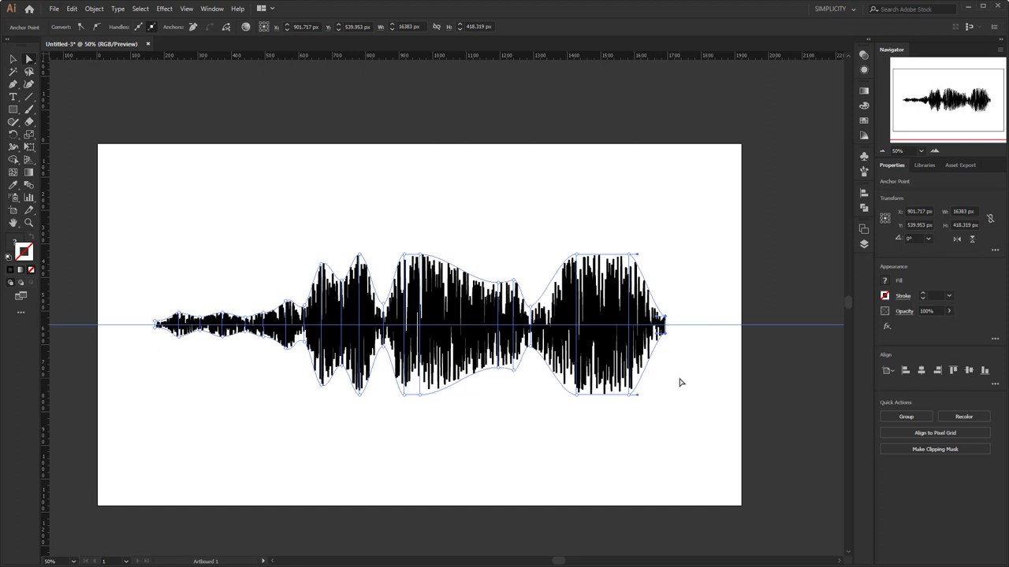
left_click(665, 324)
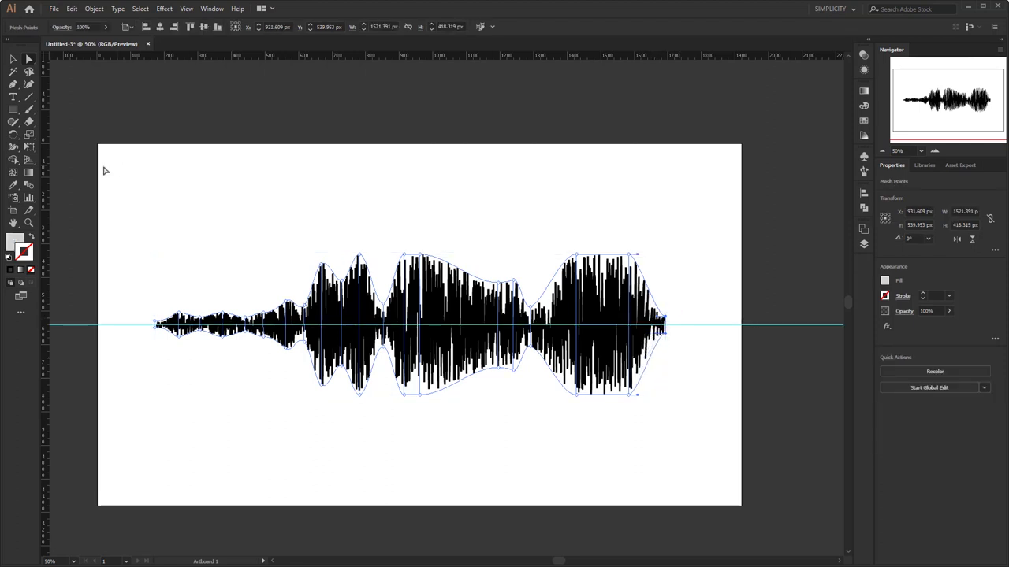
- Zoom in and pull the right tip's handles together so the tip narrows smoothly
left_click(13, 172)
scroll(683, 333, "up", 3)
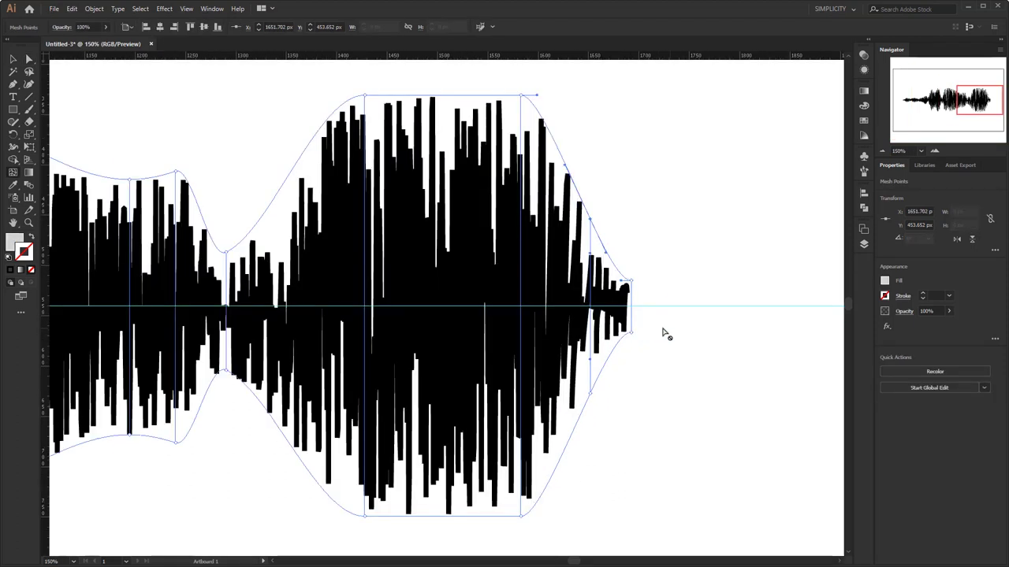
left_click_drag(665, 334, 630, 294)
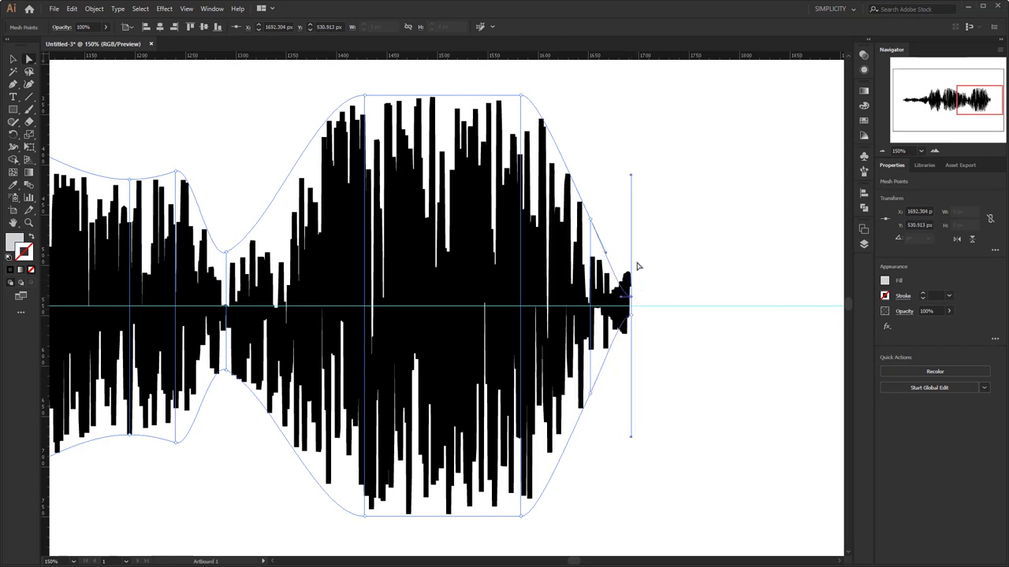
left_click_drag(631, 175, 632, 317)
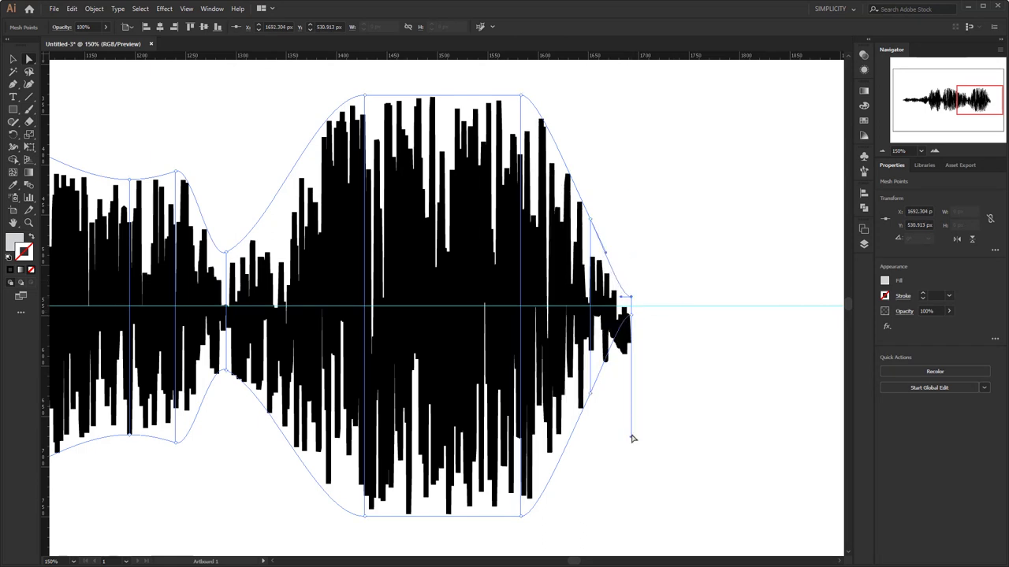
left_click(639, 441)
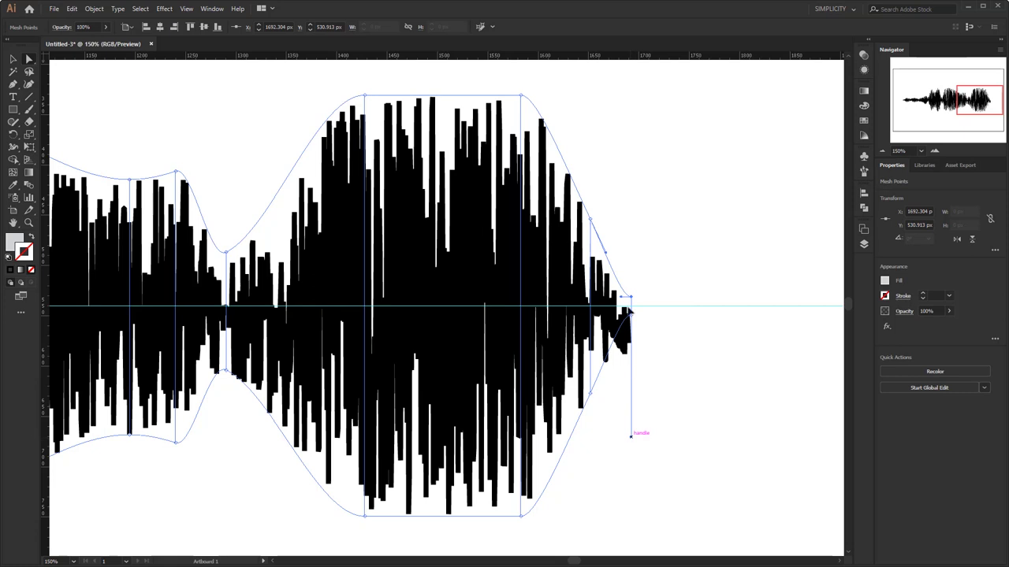
left_click_drag(632, 436, 632, 306)
left_click(636, 306)
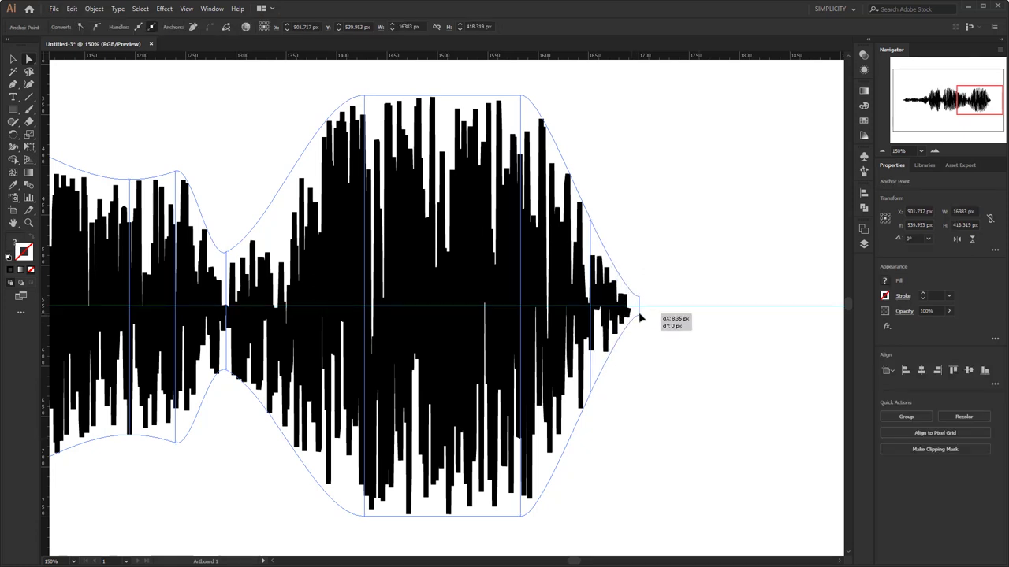
scroll(680, 234, "down", 2)
- Pinch the right lobe and raise a new mid-wave mesh point into a peak
key("a")
left_click_drag(577, 170, 575, 202)
left_click_drag(577, 356, 574, 323)
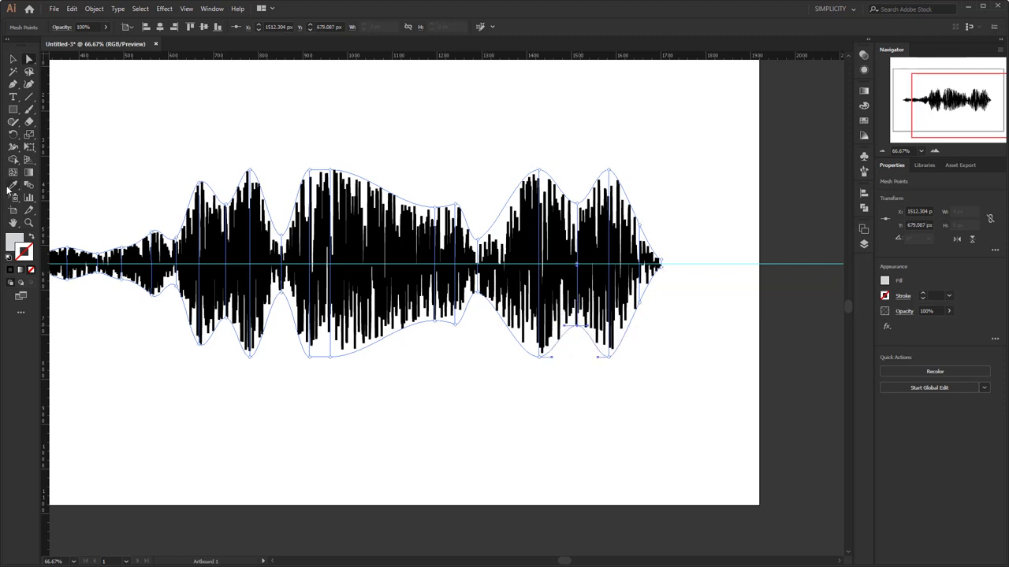
left_click(420, 206)
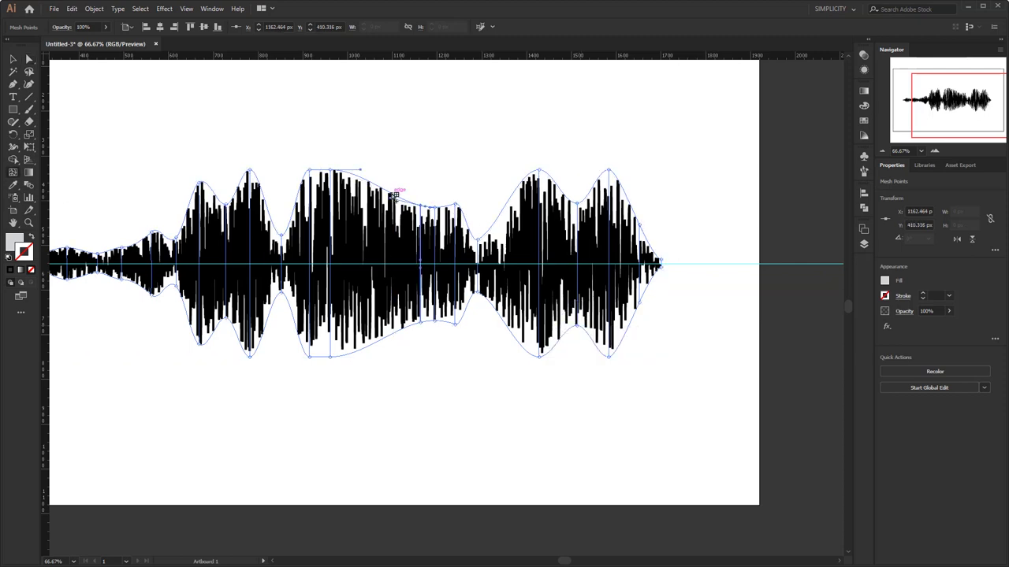
left_click_drag(420, 206, 422, 184)
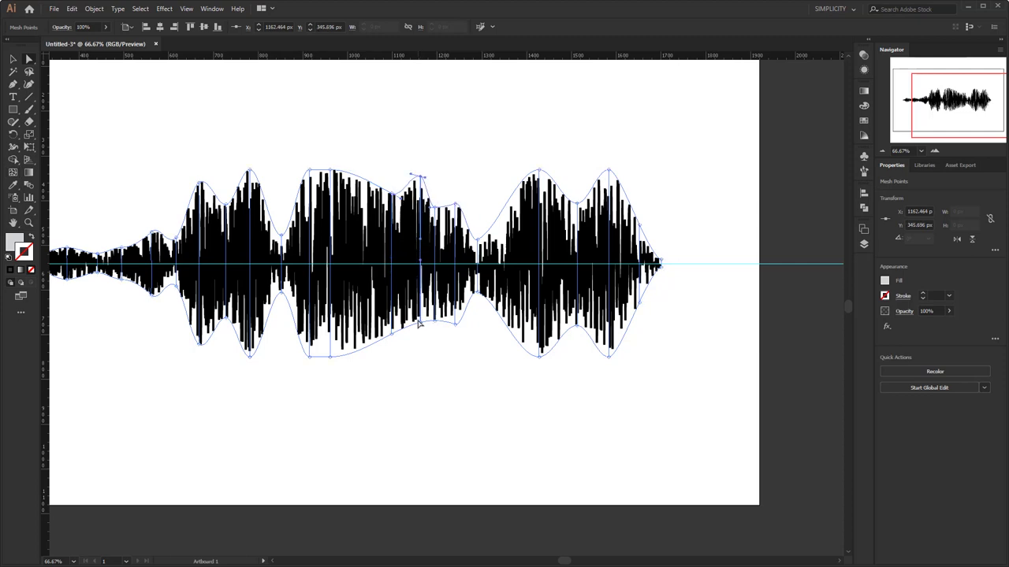
left_click_drag(420, 323, 419, 369)
left_click(400, 383)
- Add a mesh point splitting the middle swell into lobes, then zoom out and deselect
left_click(381, 190)
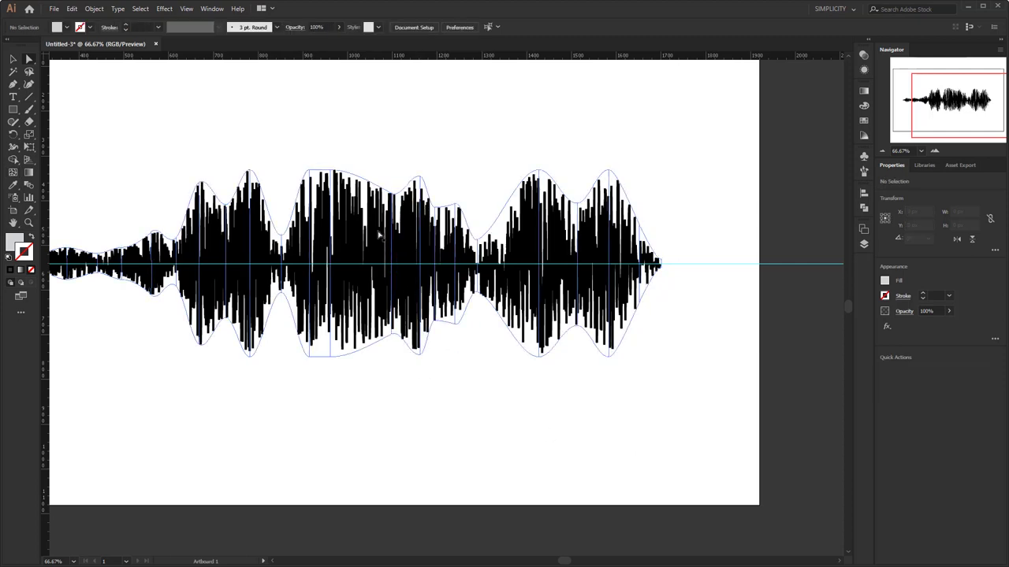
key("u")
left_click(382, 186)
key("a")
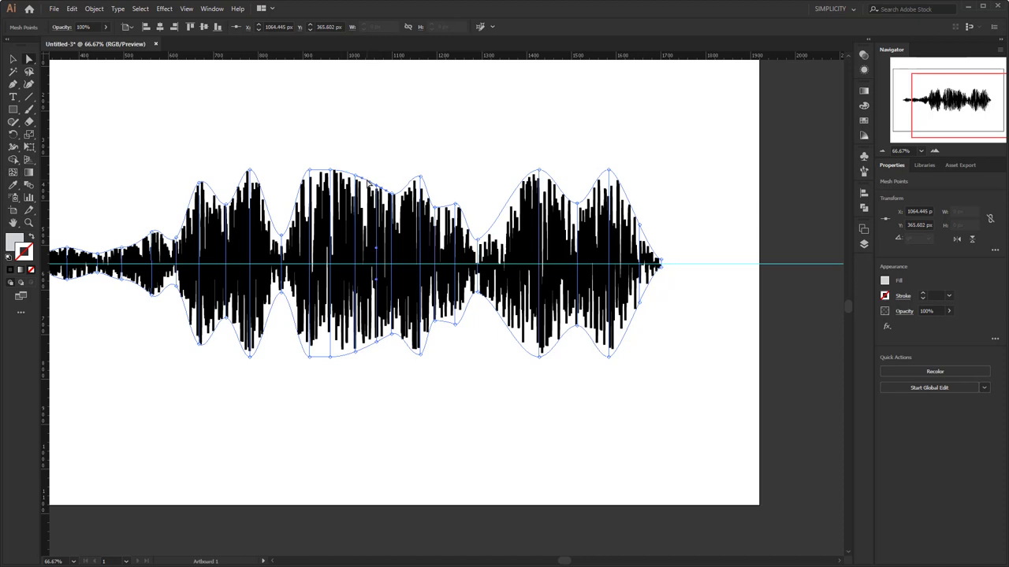
left_click_drag(370, 181, 385, 314)
left_click(418, 392)
left_click_drag(418, 391, 506, 427)
key("ctrl+minus")
left_click_drag(733, 405, 712, 261)
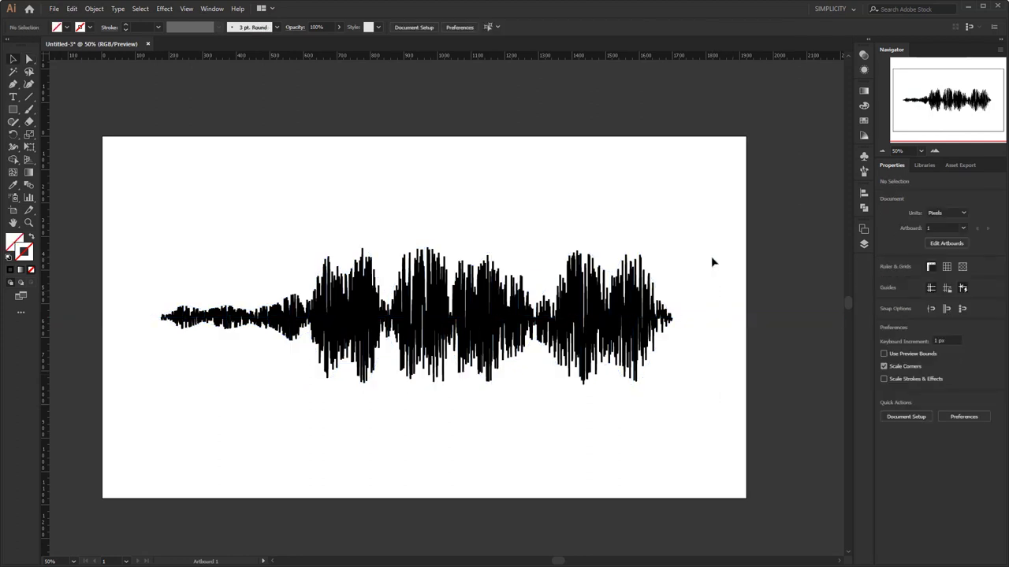
- Select and copy the envelope-warped waveform
left_click(431, 316)
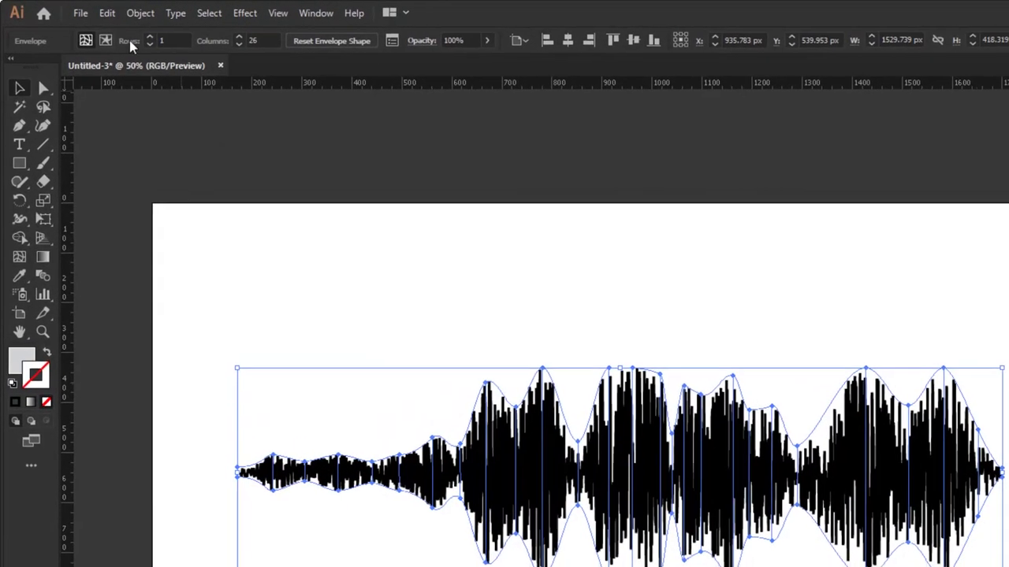
left_click(72, 9)
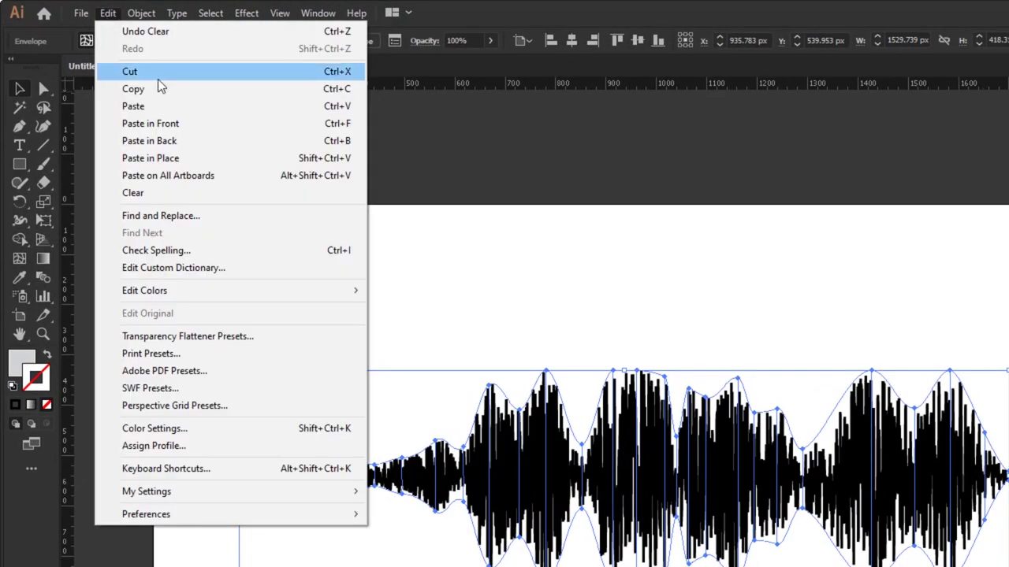
left_click(198, 90)
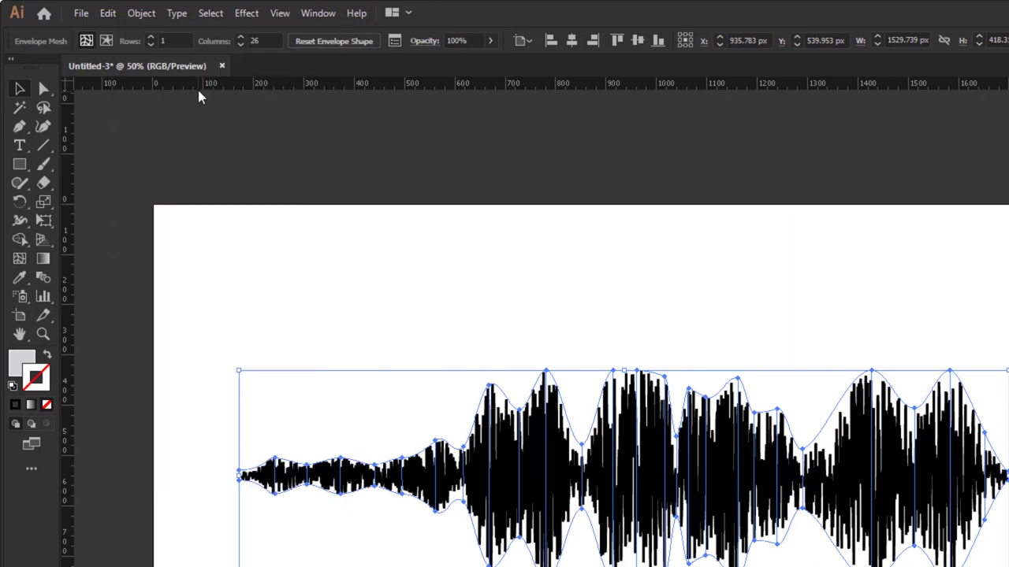
- Lock the original waveform and paste the copy in front of it
left_click(141, 14)
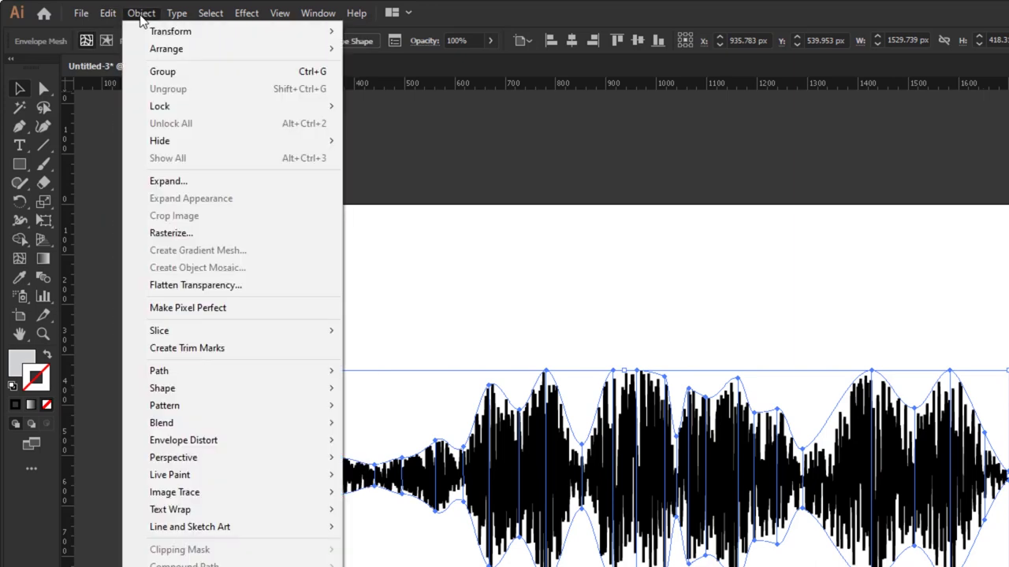
mouse_move(199, 107)
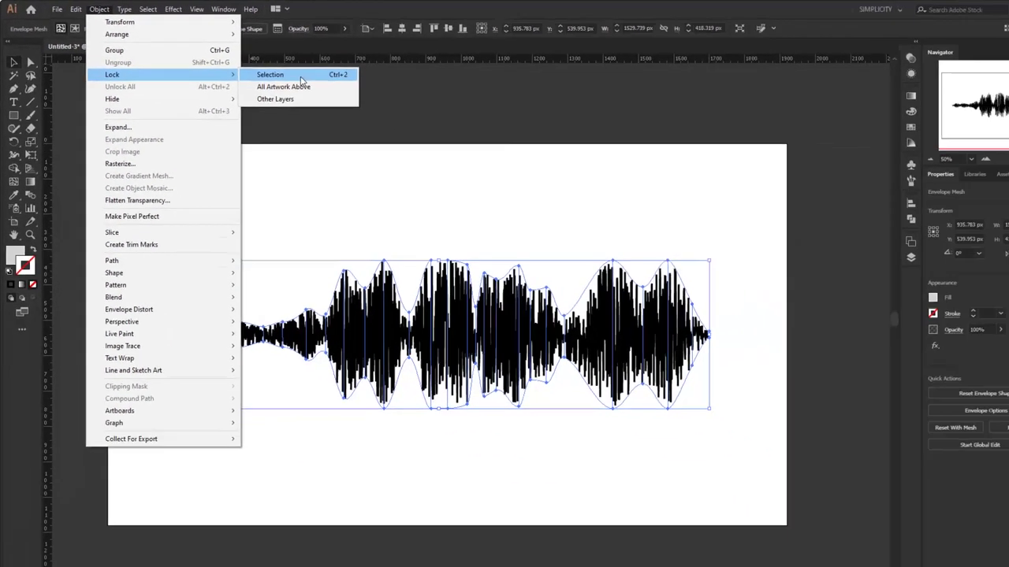
left_click(370, 108)
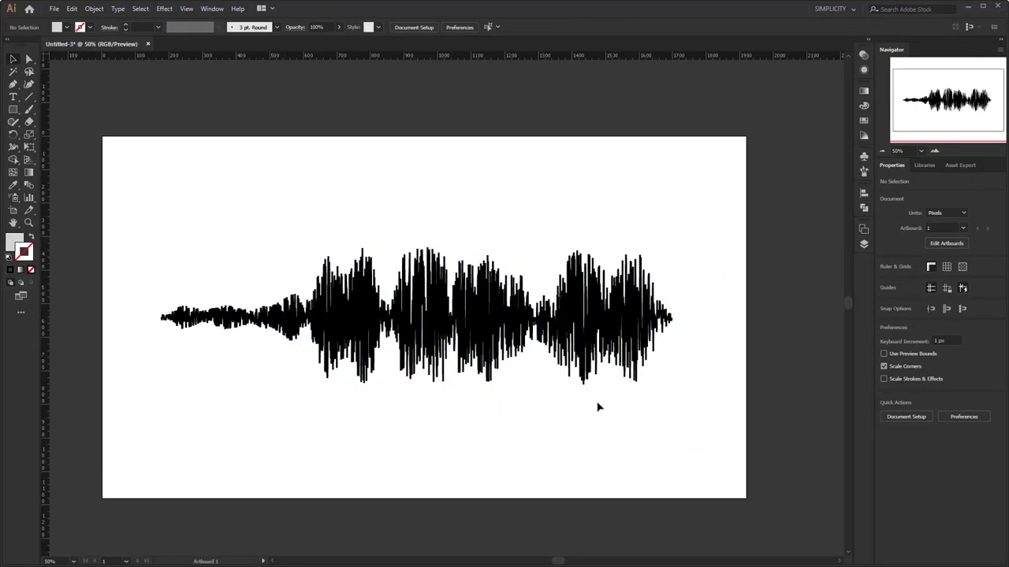
left_click_drag(316, 361, 275, 260)
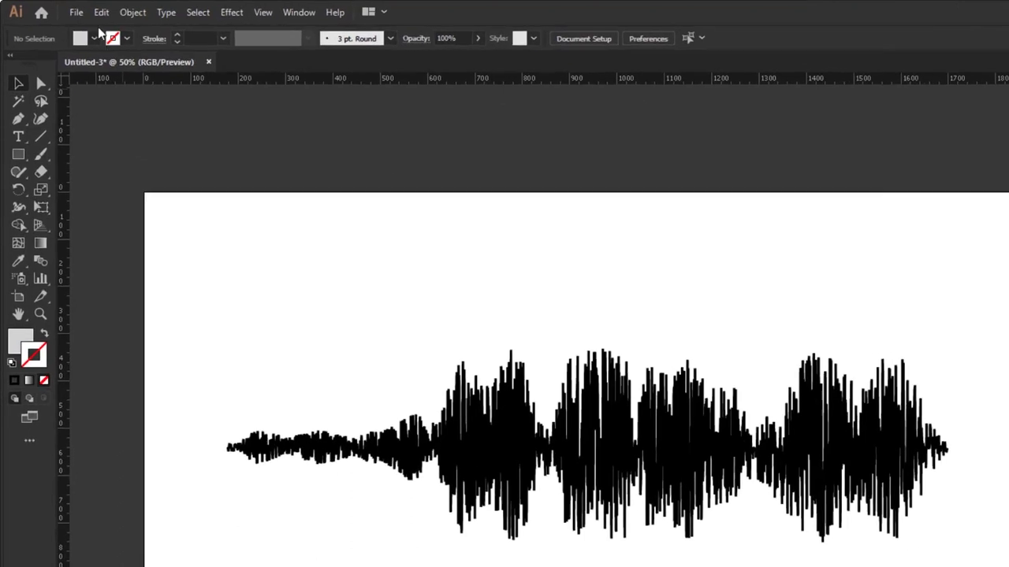
left_click(68, 9)
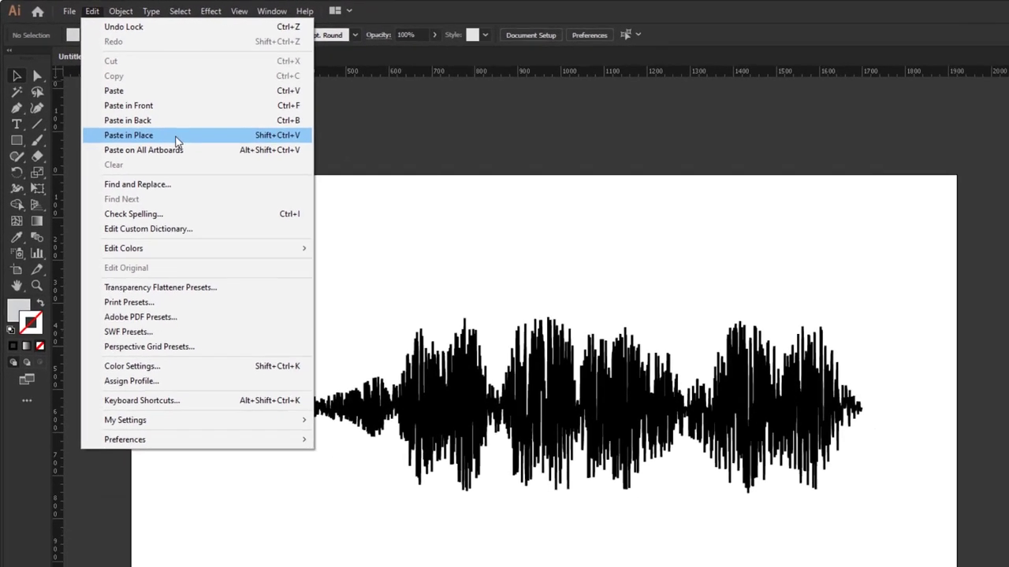
left_click(204, 160)
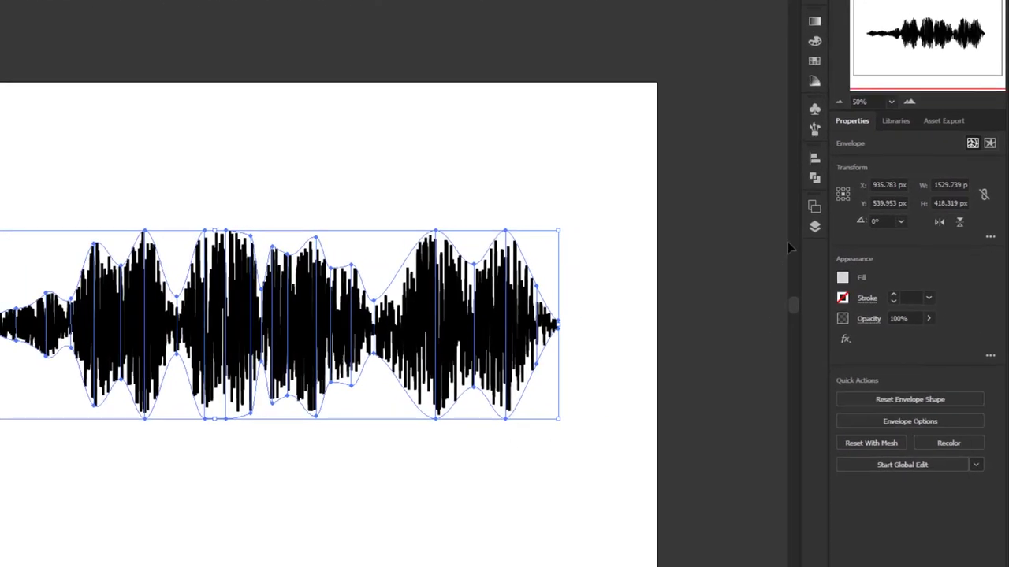
- In Layer 1, rename the lower Envelope sublayer 'thick' and the upper one 'thin'
left_click(791, 218)
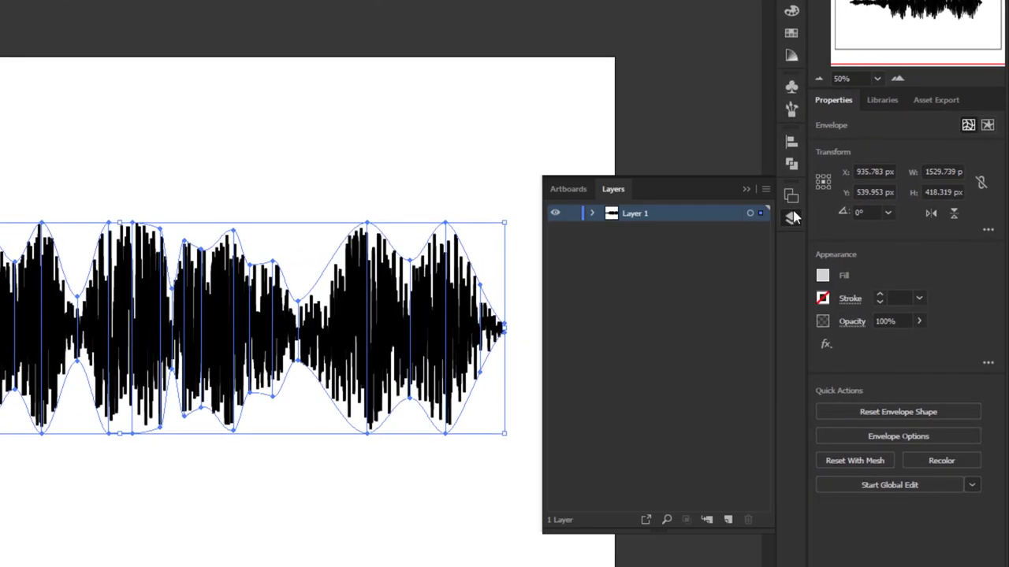
left_click(594, 214)
left_click(665, 251)
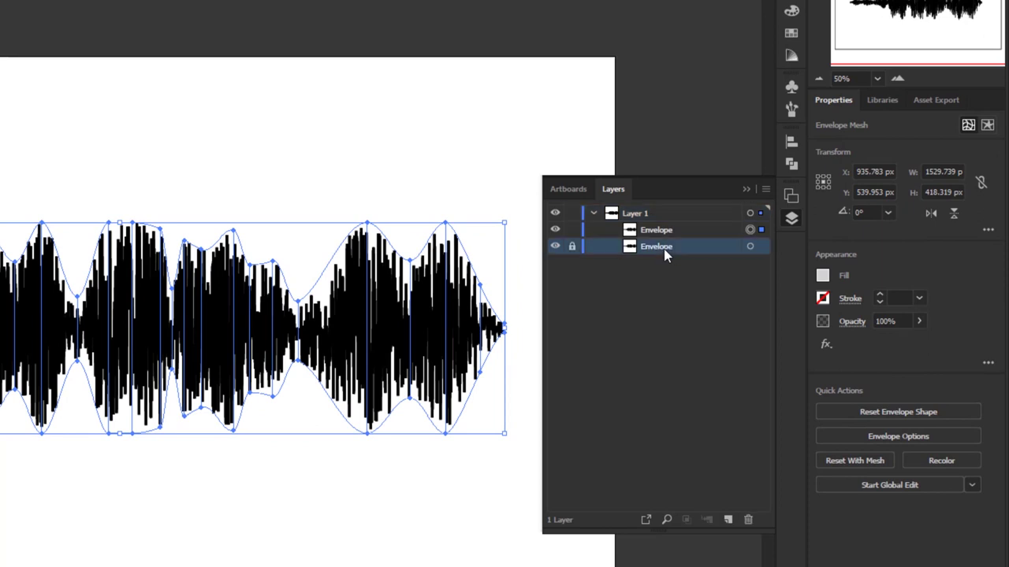
left_click(666, 234)
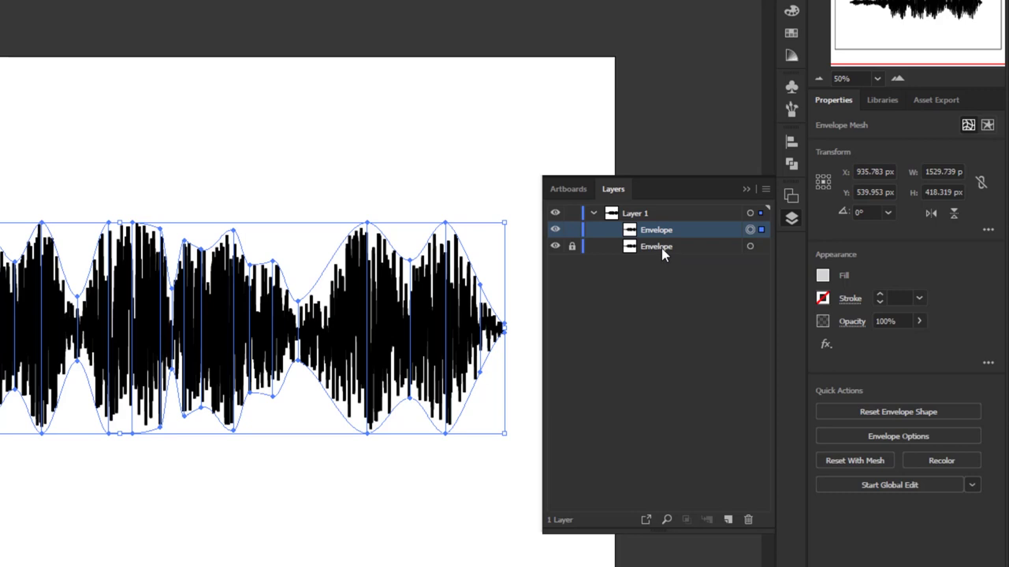
left_click(662, 248)
double_click(662, 247)
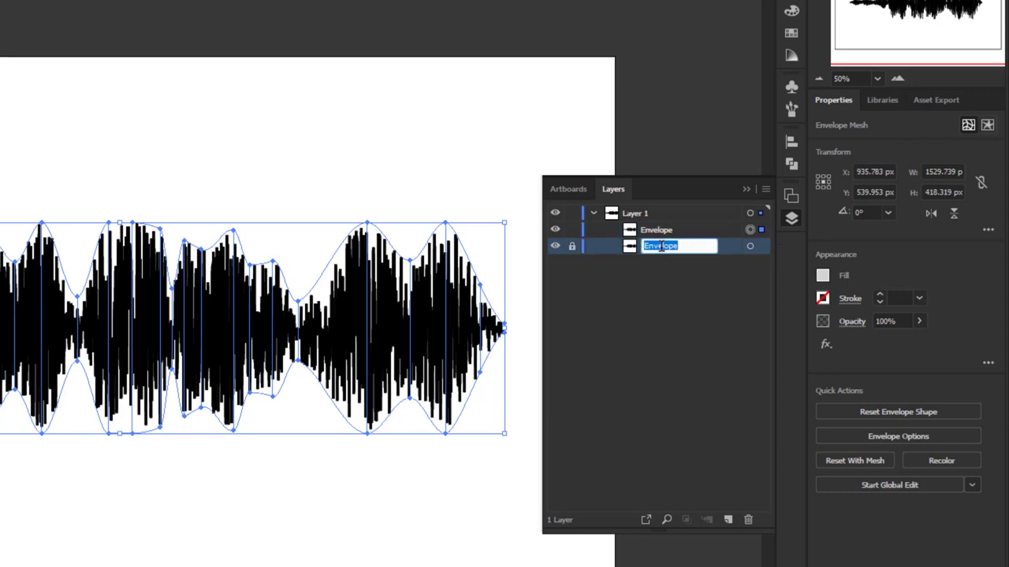
type("thick")
double_click(666, 229)
type("thin")
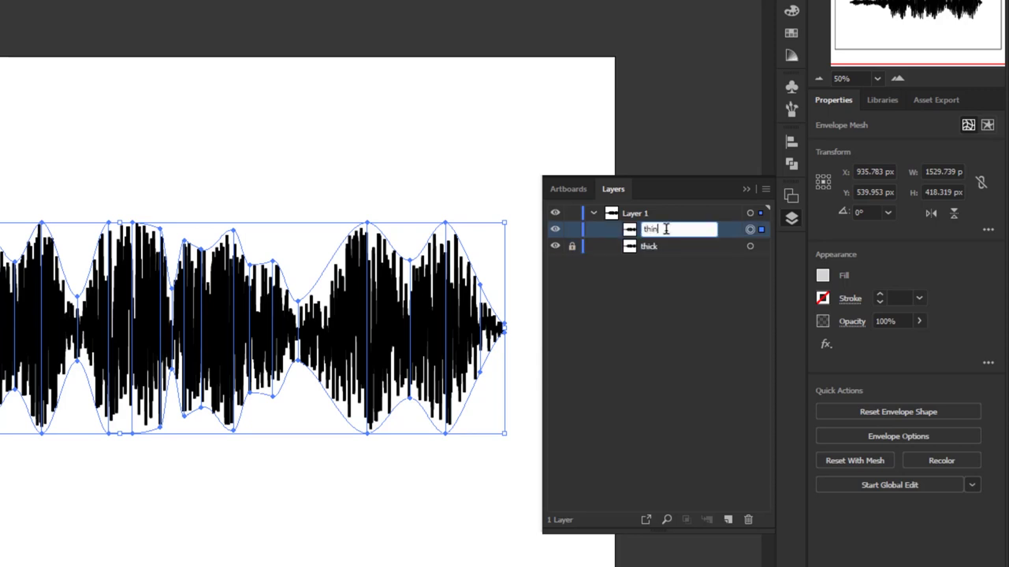
key("Return")
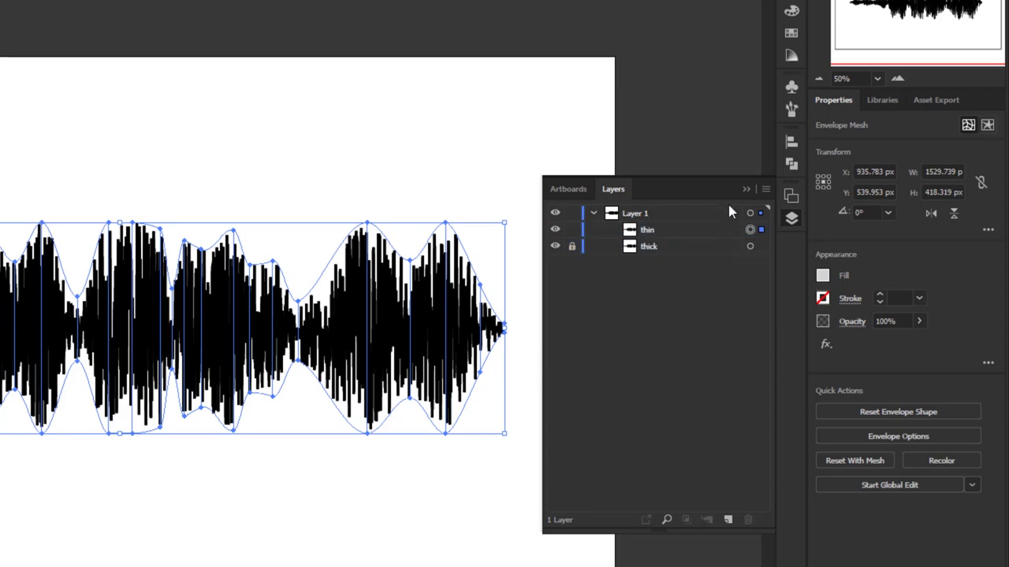
left_click(717, 229)
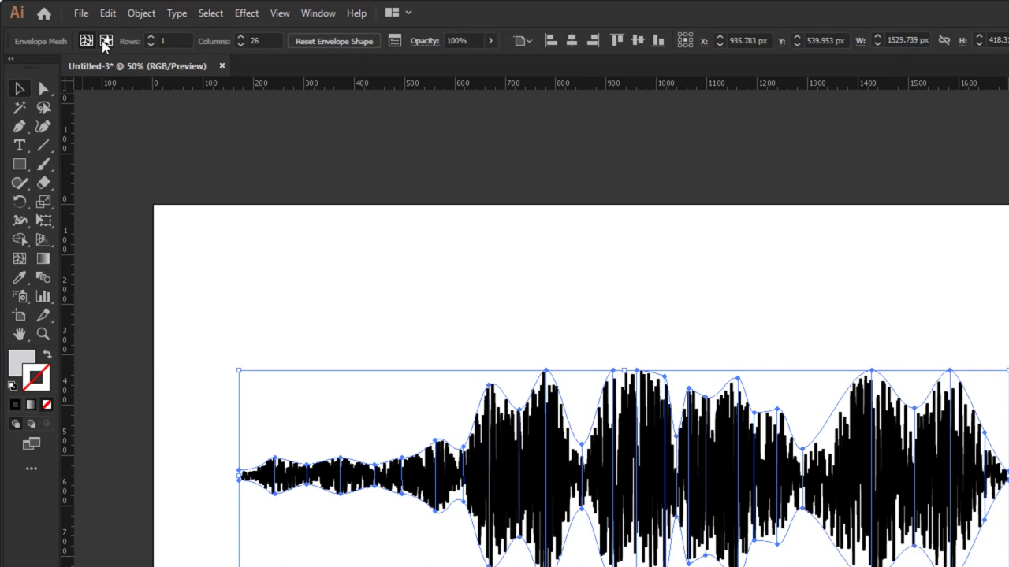
- Edit the thin envelope's contents to give its waveform a 2 pt stroke, then restore envelope editing
left_click(106, 41)
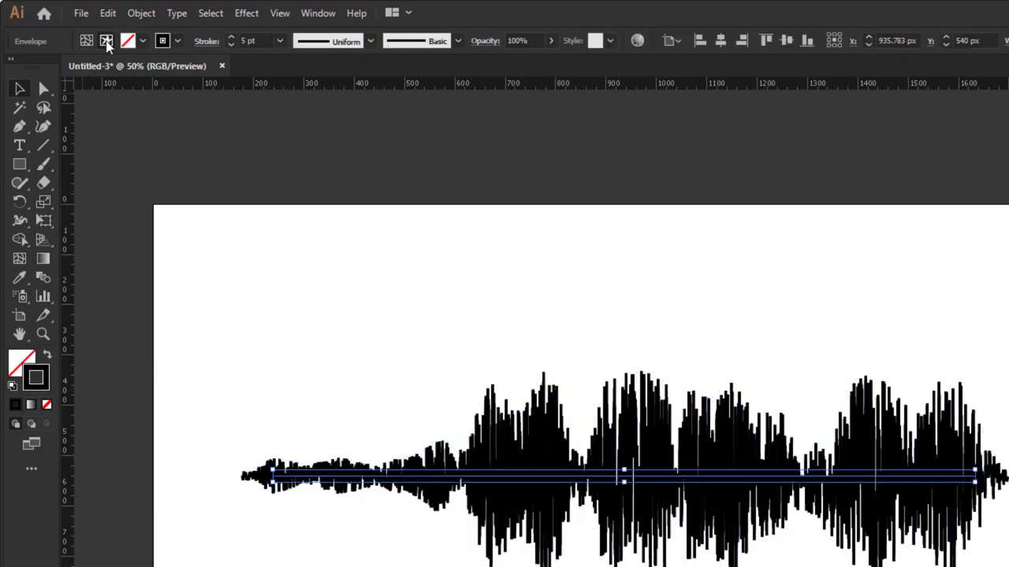
left_click(280, 41)
left_click(298, 127)
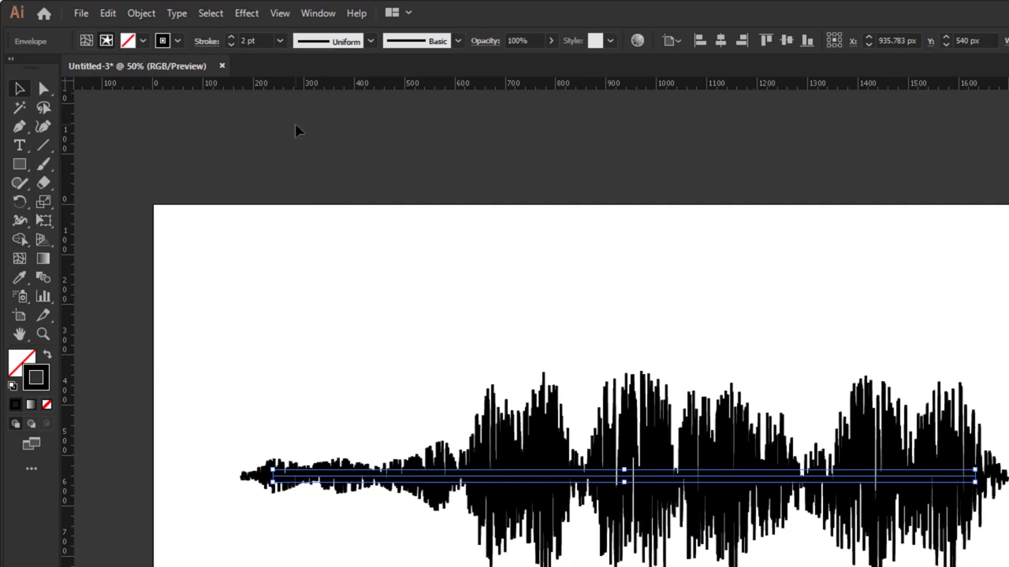
left_click(85, 43)
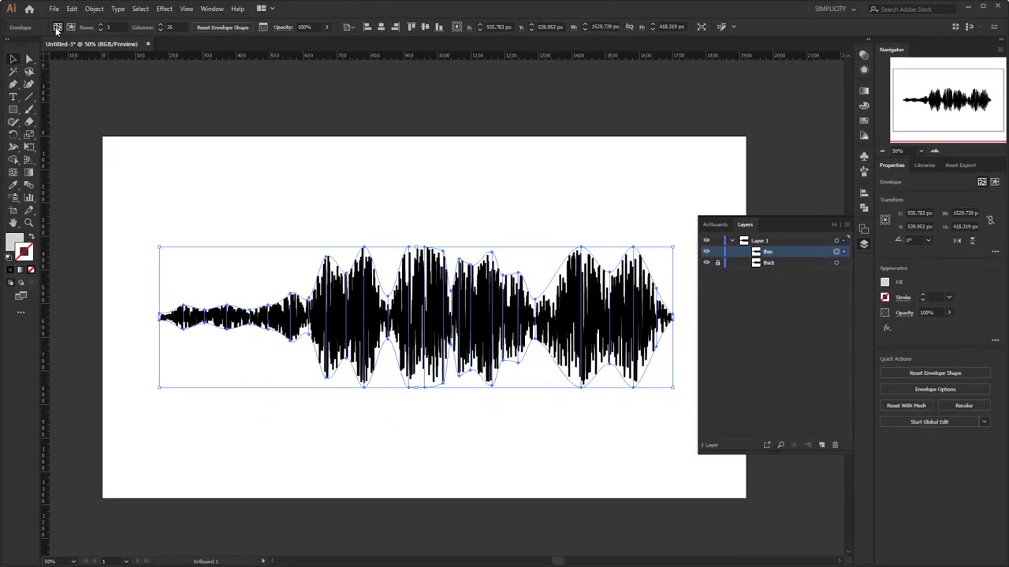
left_click(832, 226)
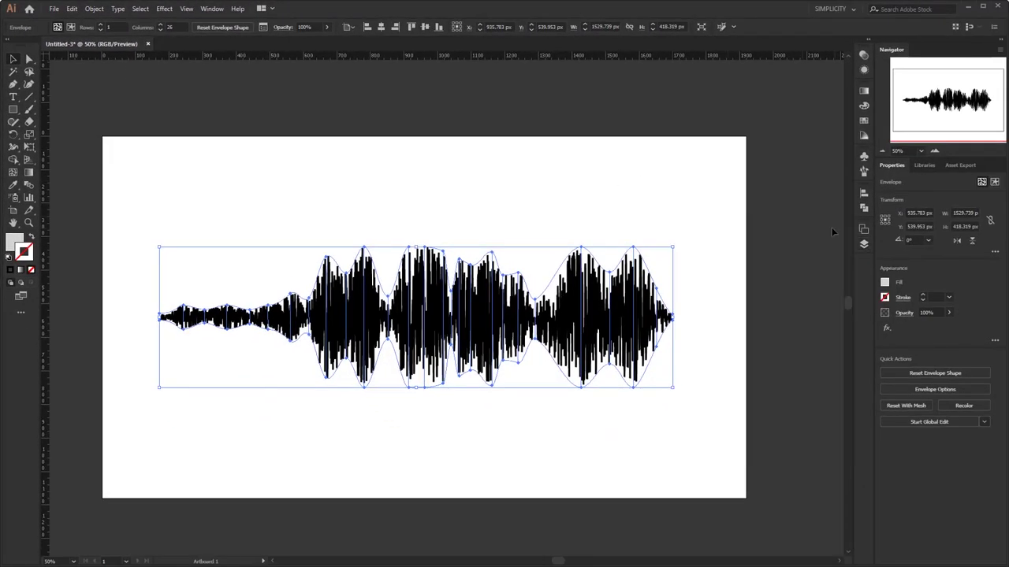
- Select a group of envelope mesh points and pull one up-left to reshape the waveform
left_click(25, 59)
left_click_drag(159, 223, 661, 315)
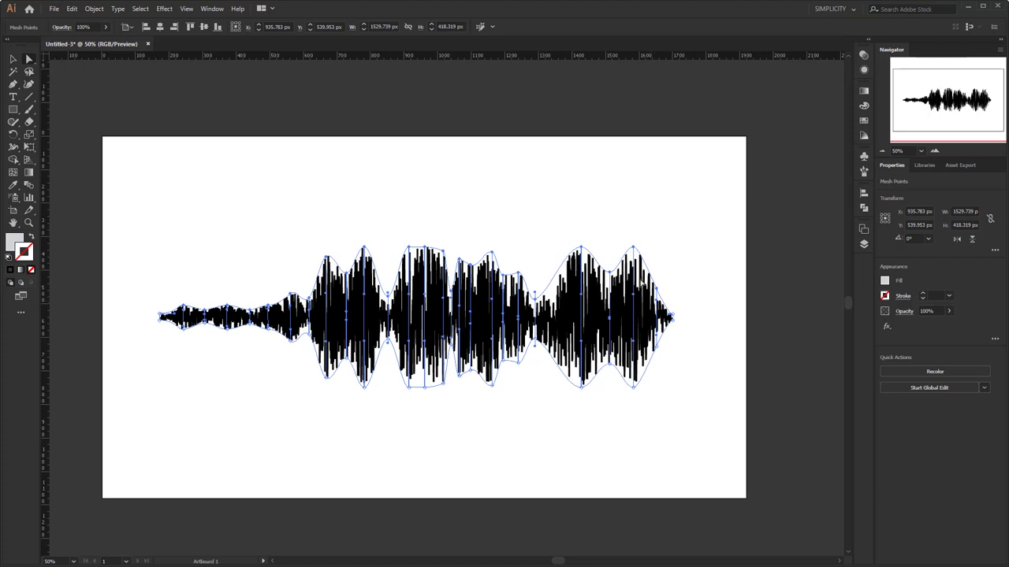
left_click_drag(633, 248, 626, 221)
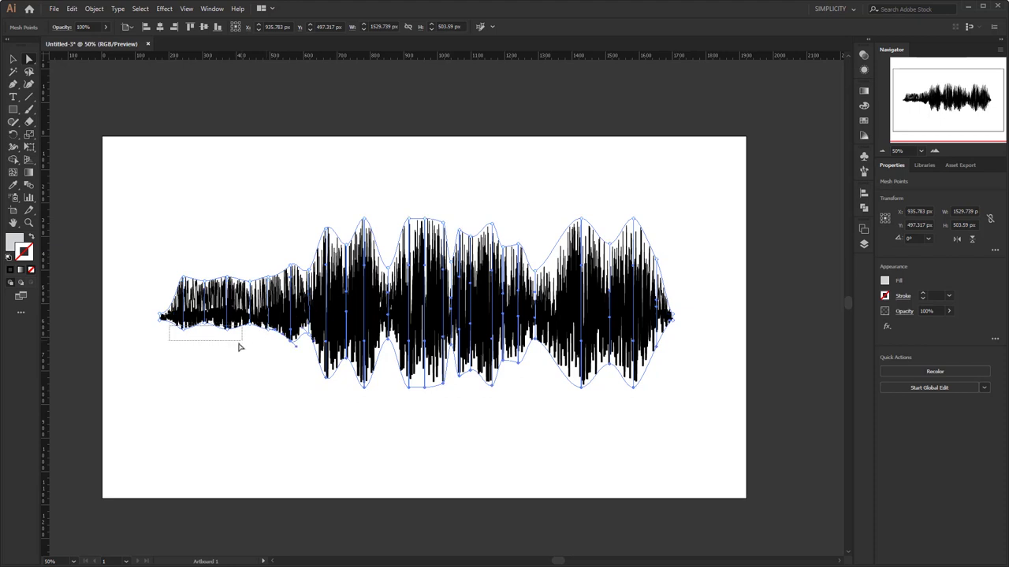
- Raise the lower-left edge of the envelope mesh, then deselect the waveform
left_click(166, 325)
left_click_drag(165, 326, 637, 412)
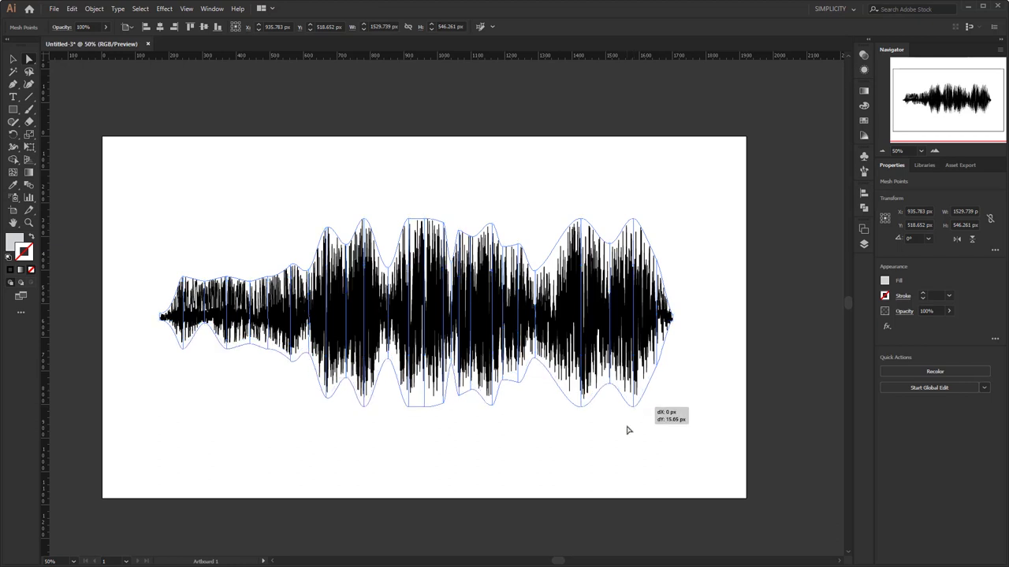
left_click_drag(154, 243, 293, 290)
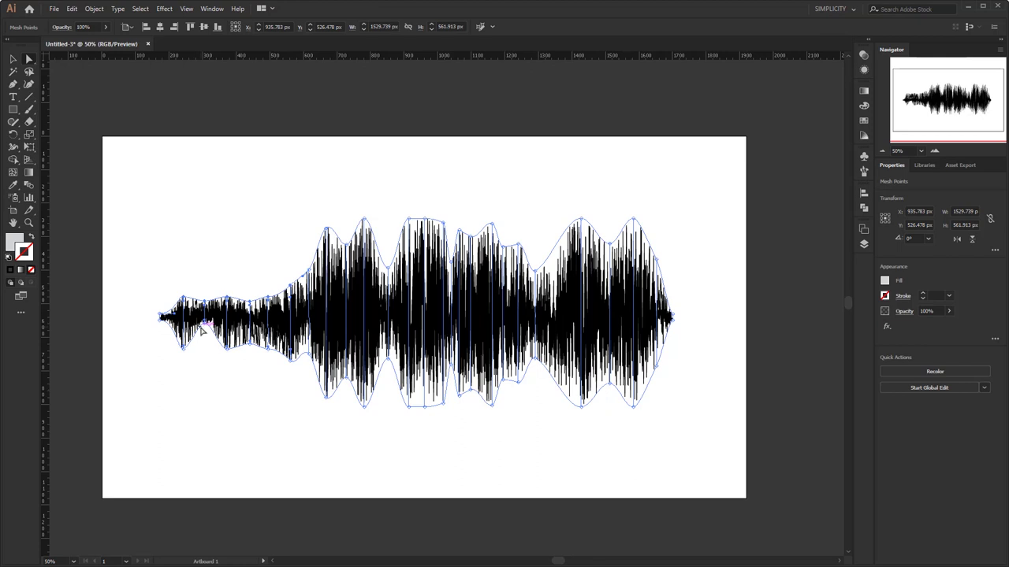
left_click_drag(160, 337, 263, 357)
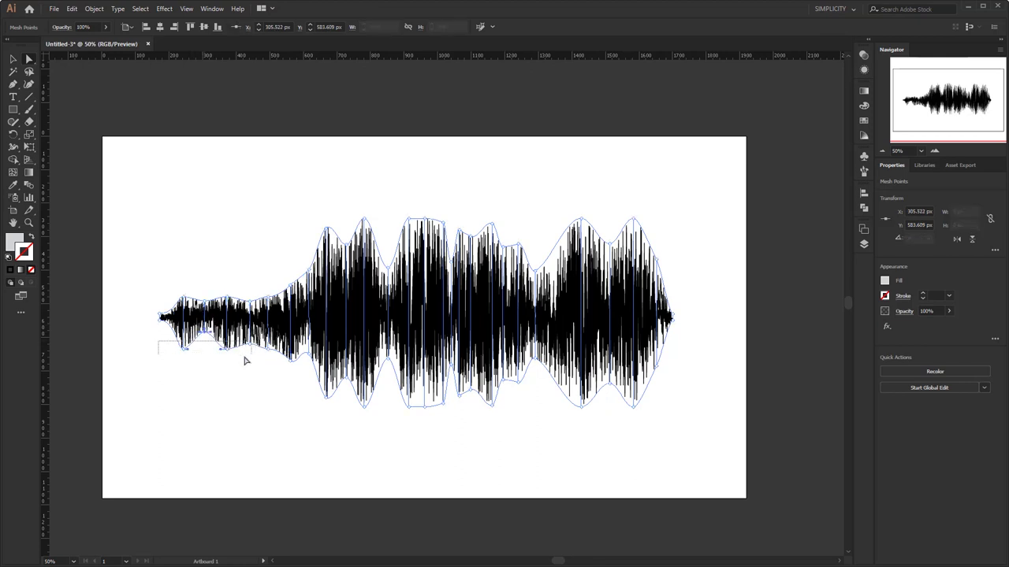
left_click_drag(163, 334, 292, 349)
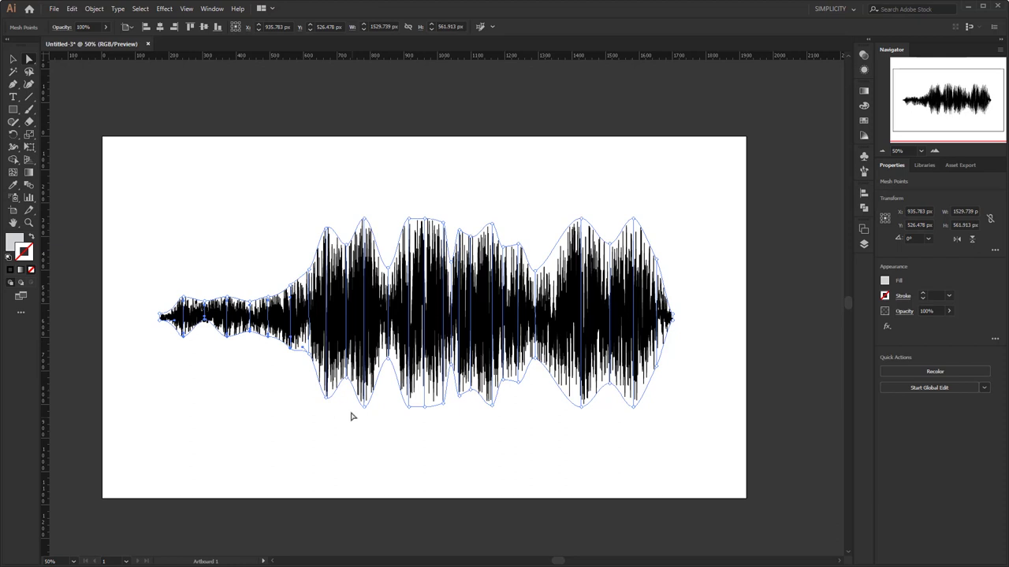
left_click(216, 345)
left_click(208, 336)
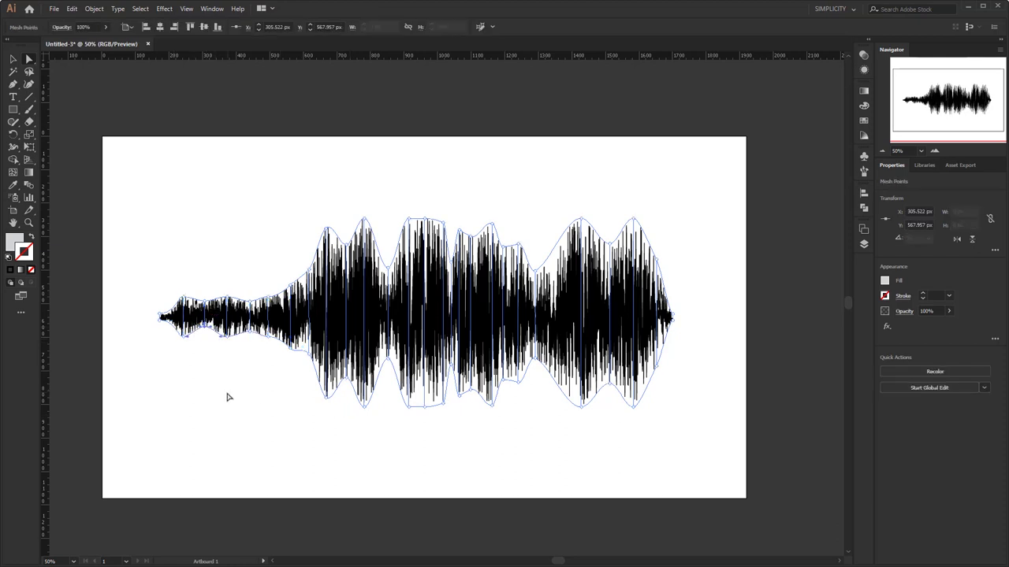
left_click(228, 398)
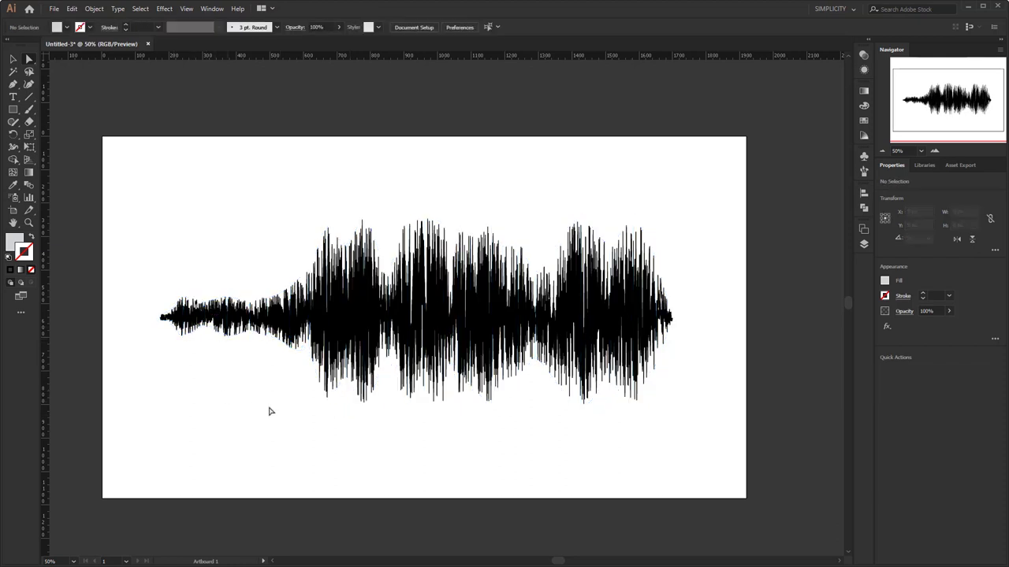
- Select the envelope-warped waveform and expand the envelope into plain paths with Object > Expand
key("v")
left_click(864, 244)
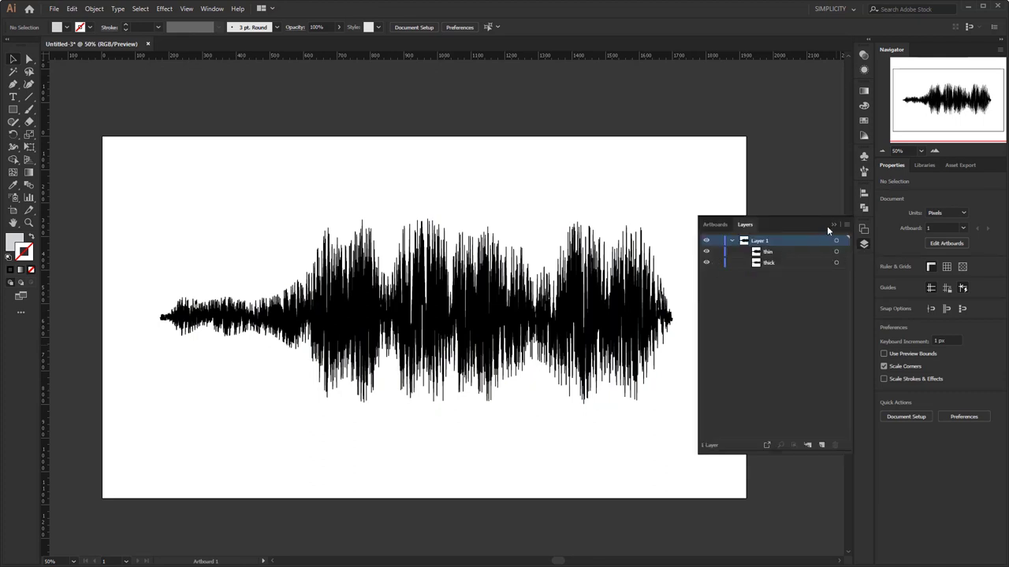
left_click(832, 226)
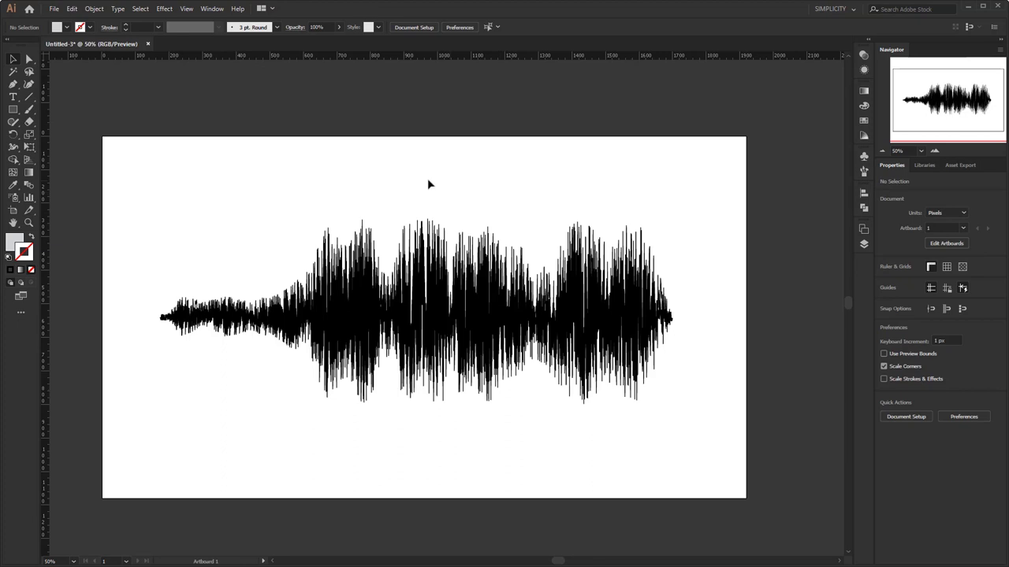
left_click_drag(393, 180, 571, 439)
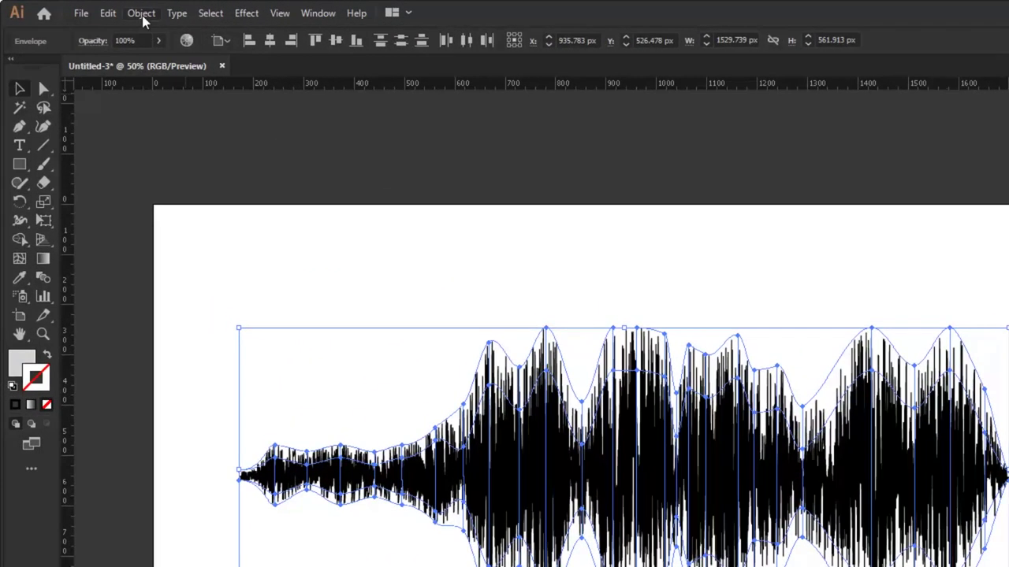
left_click(94, 9)
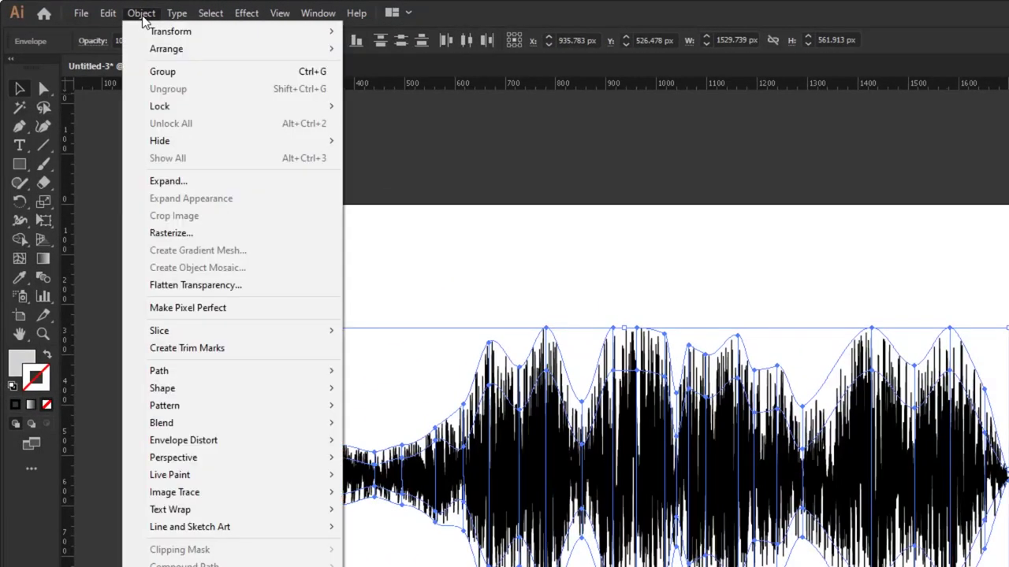
left_click(217, 182)
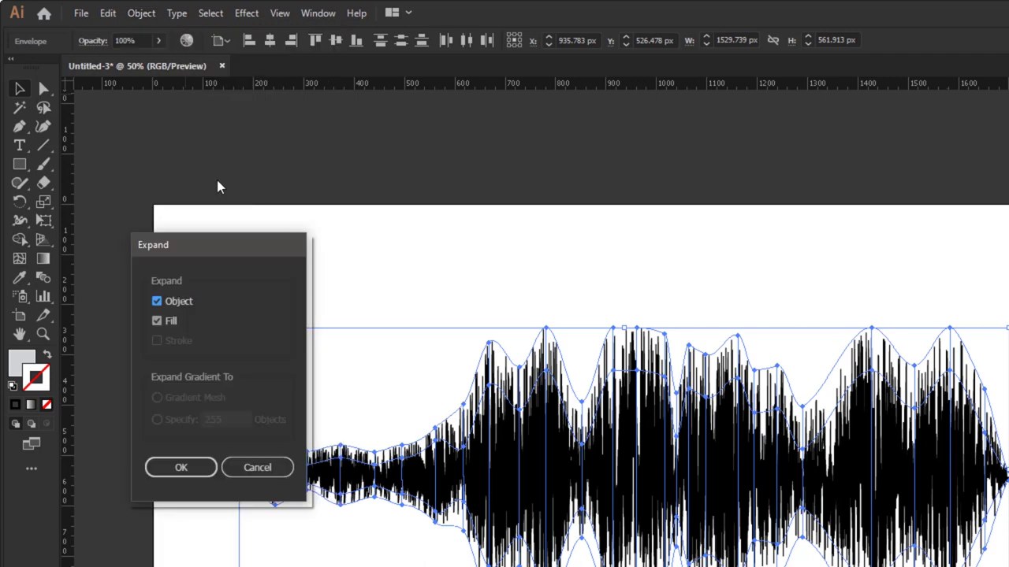
left_click(180, 468)
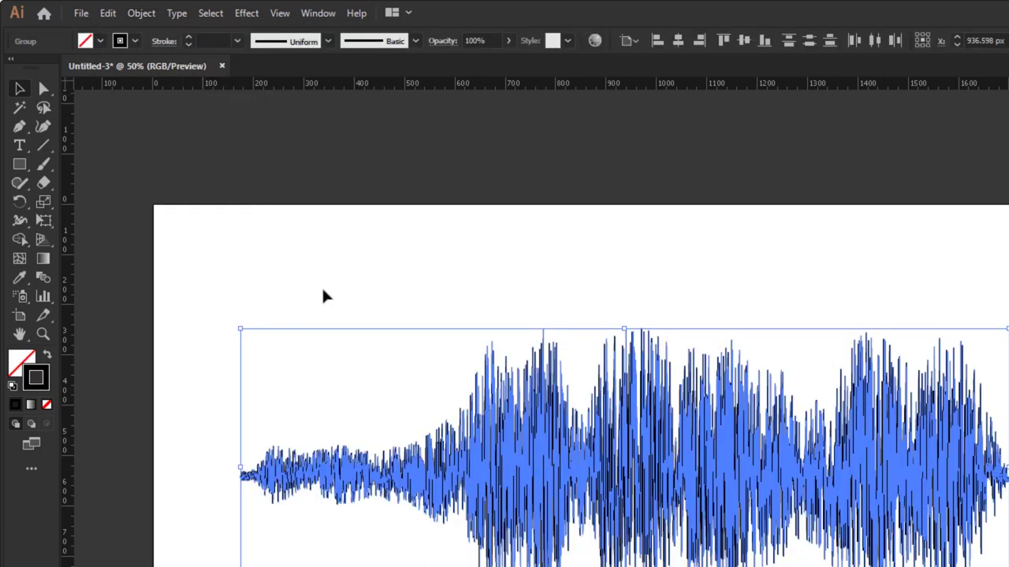
- Expand the resulting group again with Fill and Stroke checked
left_click(141, 13)
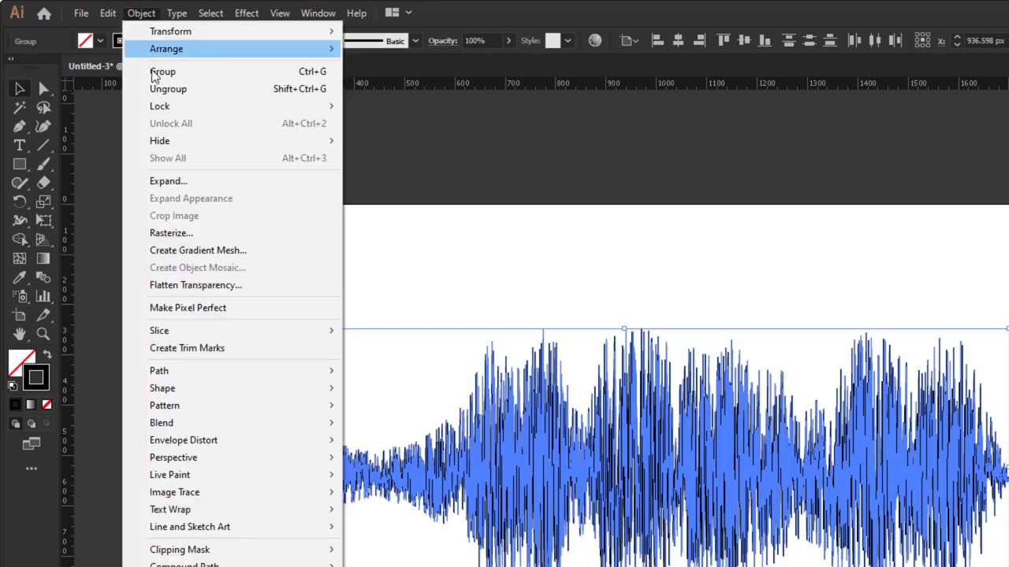
left_click(176, 183)
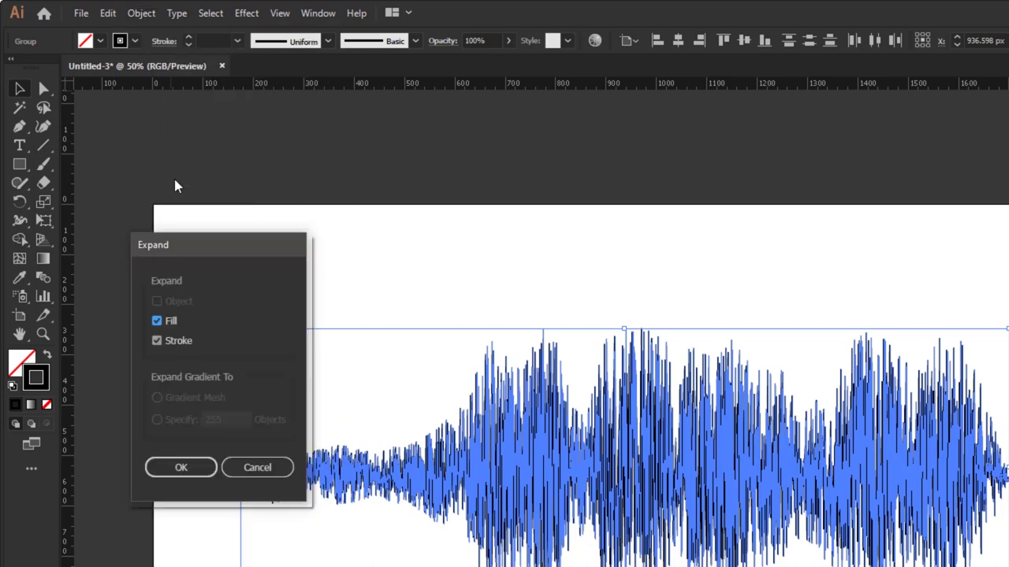
left_click(192, 466)
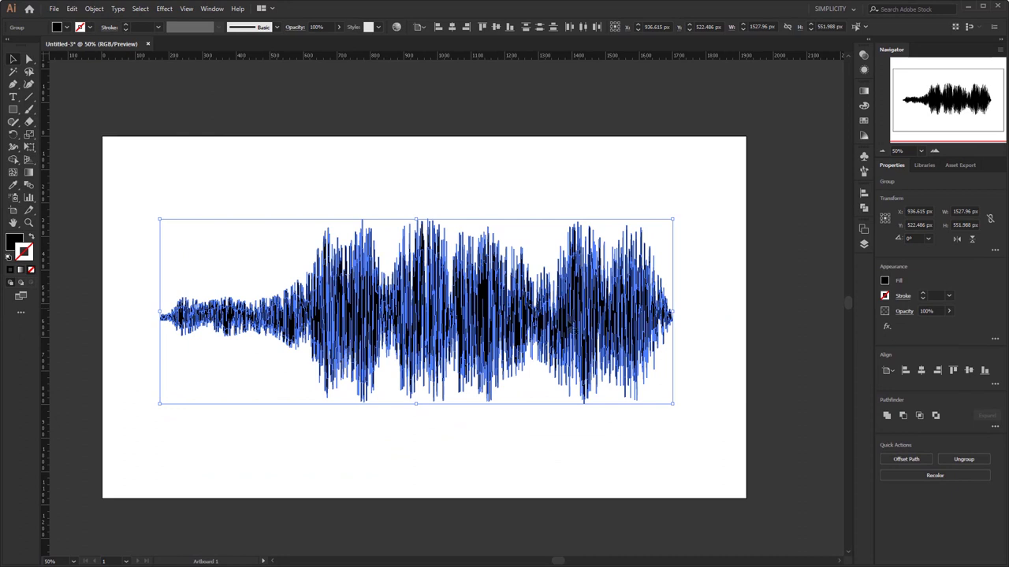
- Apply Pathfinder Unite to the selected waveform group to make one compound shape
left_click(867, 209)
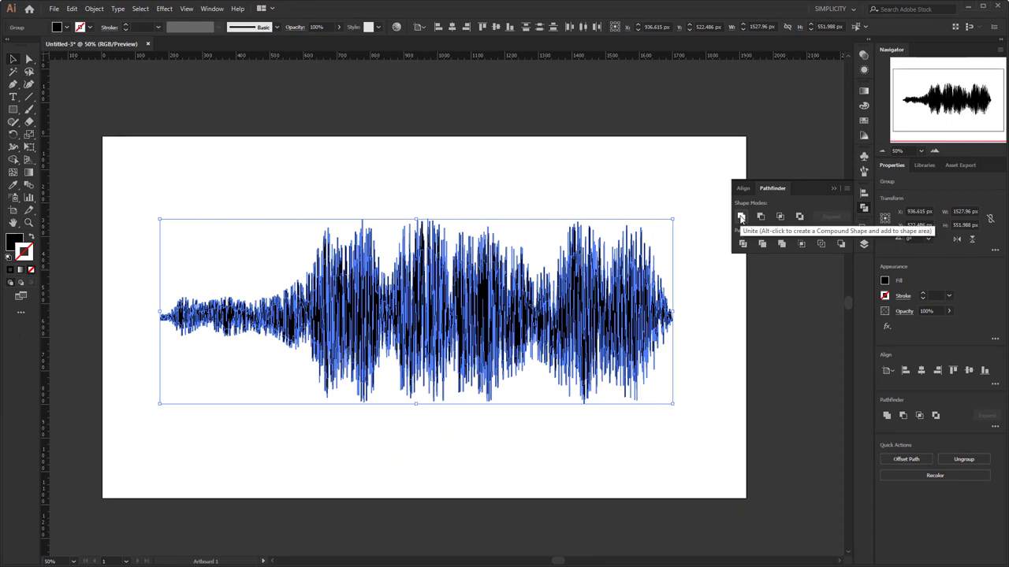
left_click(167, 12)
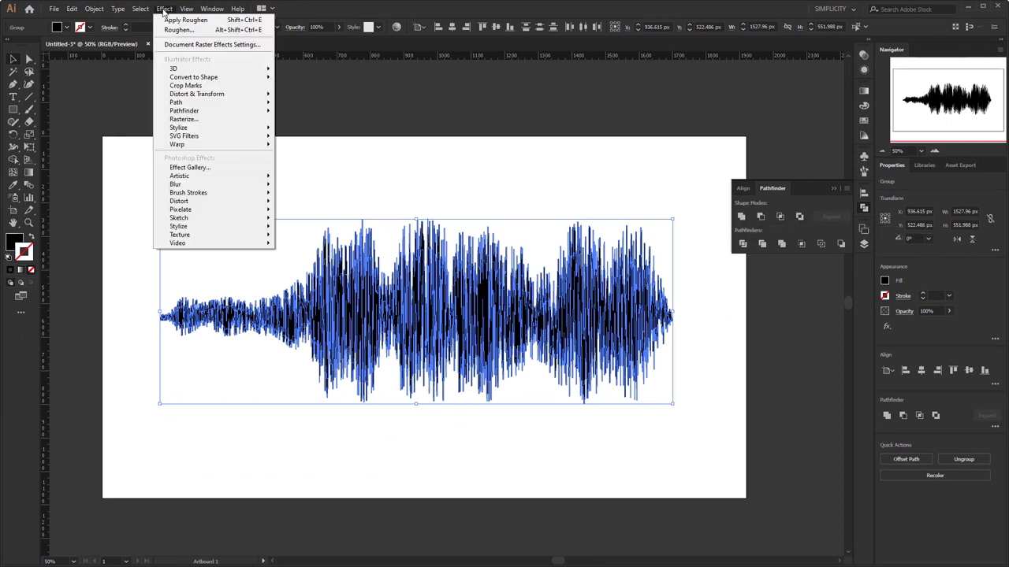
mouse_move(210, 11)
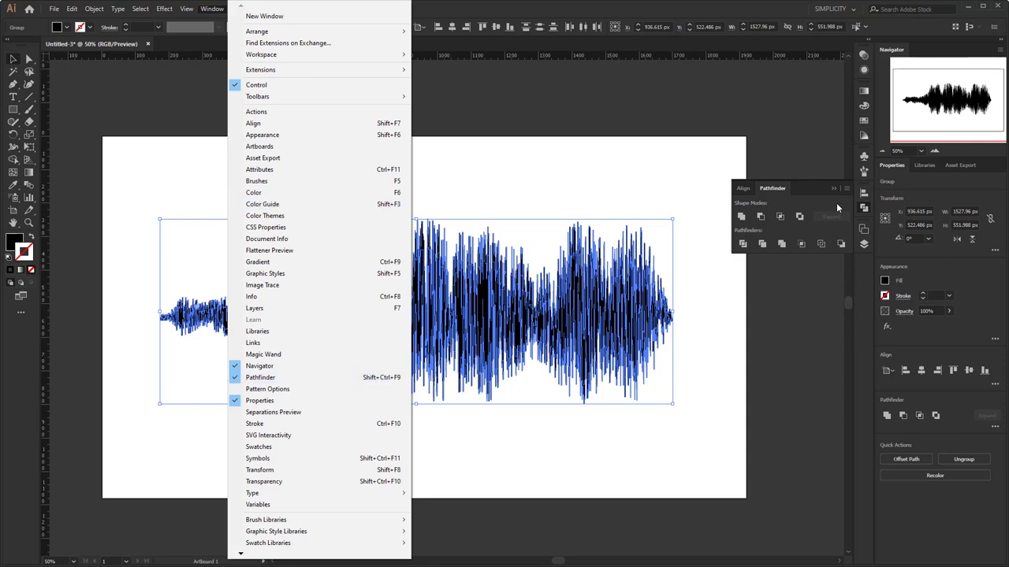
left_click(777, 189)
left_click(863, 208)
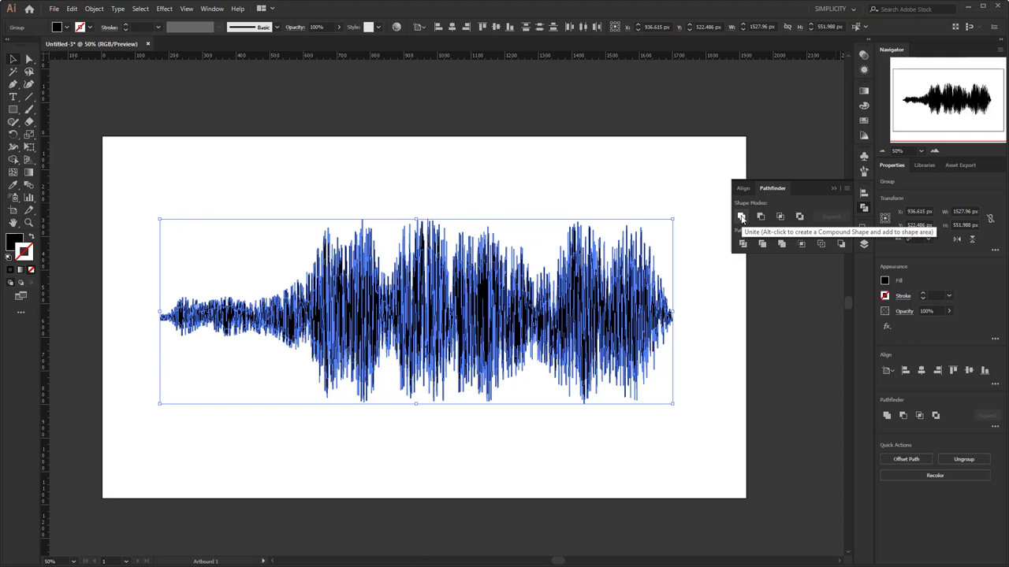
left_click(741, 218)
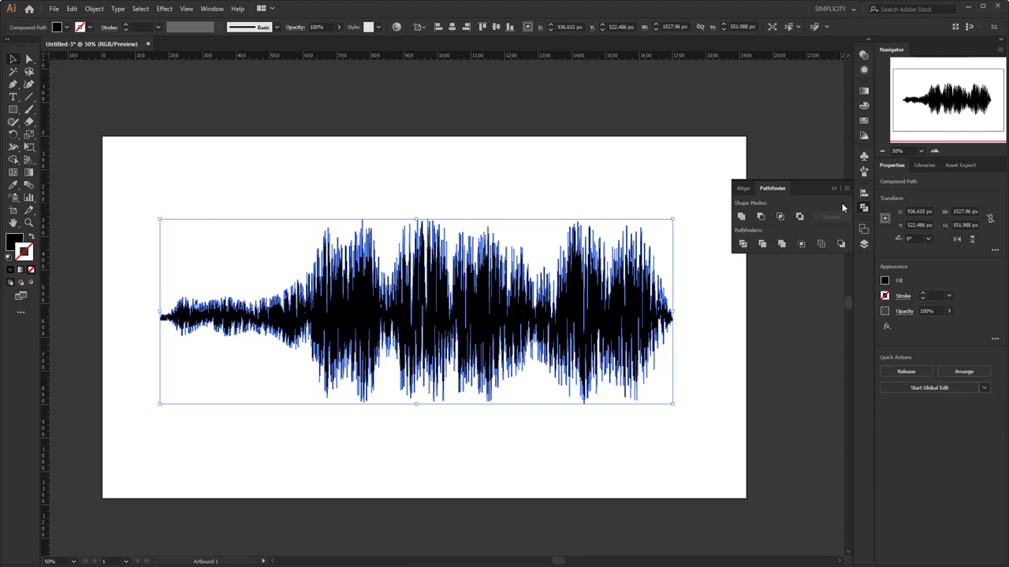
left_click(833, 190)
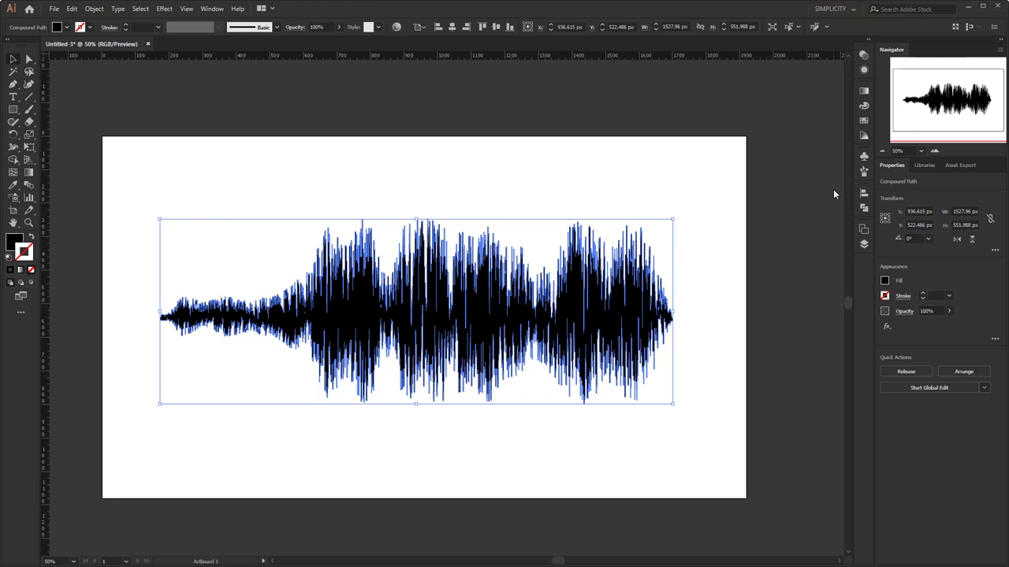
- Move the galaxy image onto the artboard and send it behind the waveform
left_click(833, 193)
key("ctrl+minus")
key("ctrl+minus")
scroll(543, 293, "right", 3)
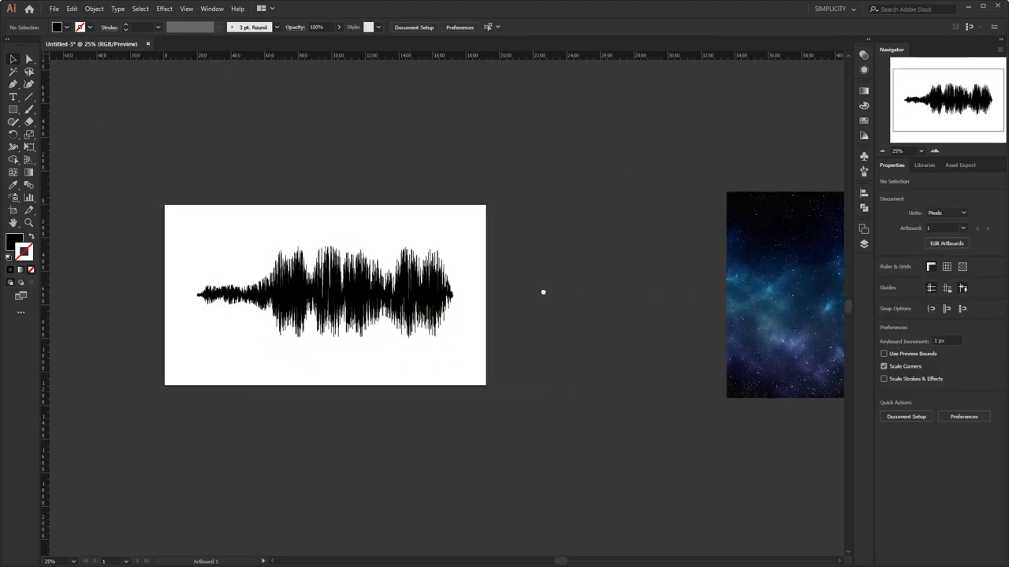
scroll(543, 292, "right", 2)
left_click_drag(814, 288, 264, 285)
right_click(266, 216)
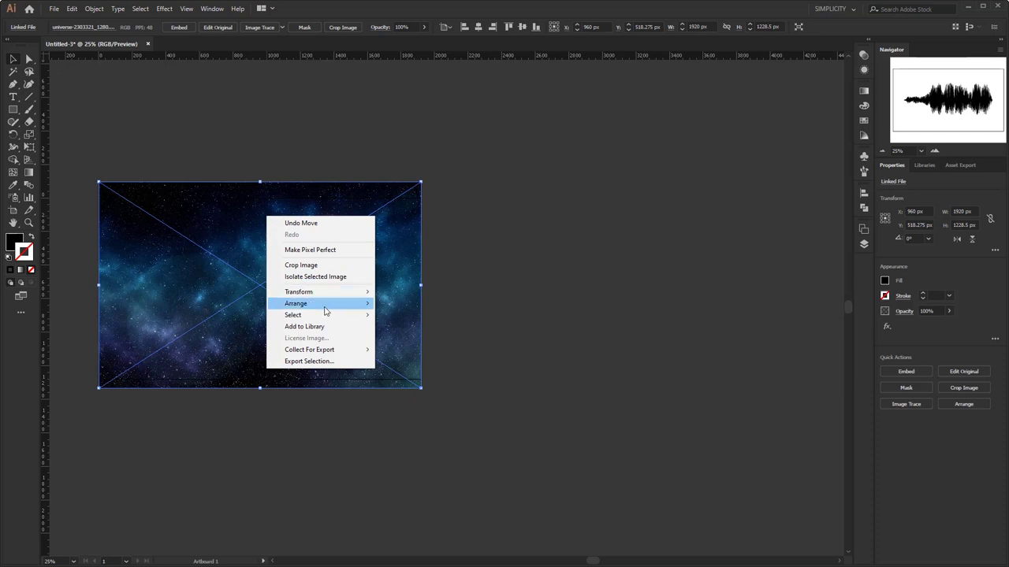
mouse_move(331, 306)
left_click(422, 337)
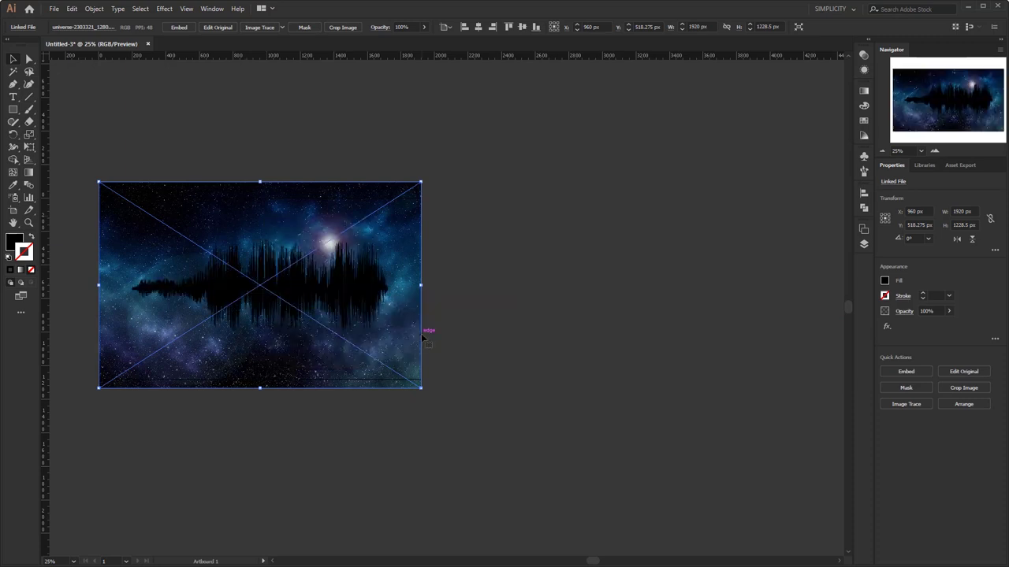
- Select the image and waveform together and make a clipping mask, accepting the warning
scroll(438, 391, "left", 3)
key("ctrl+z")
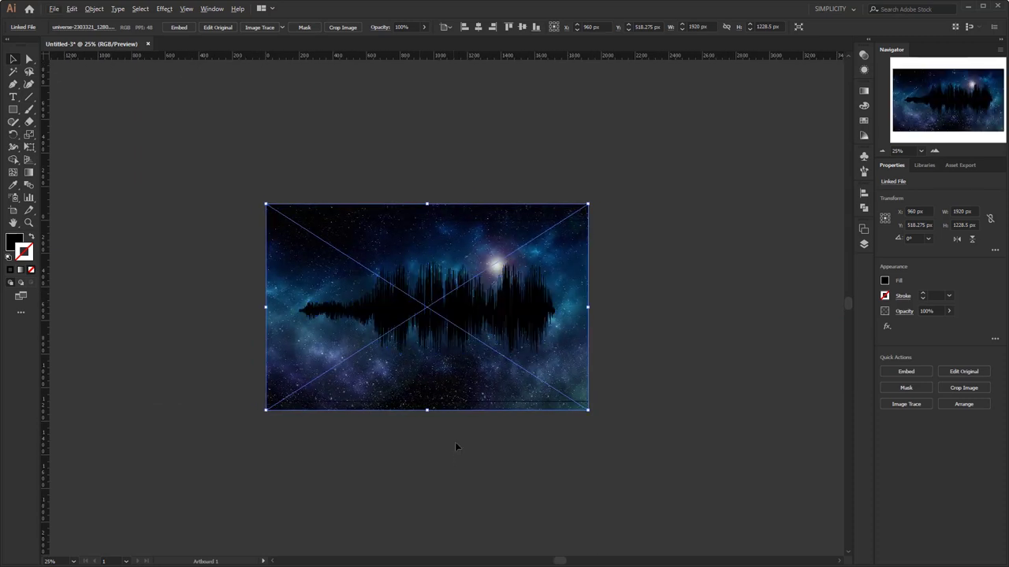
left_click_drag(454, 443, 447, 200)
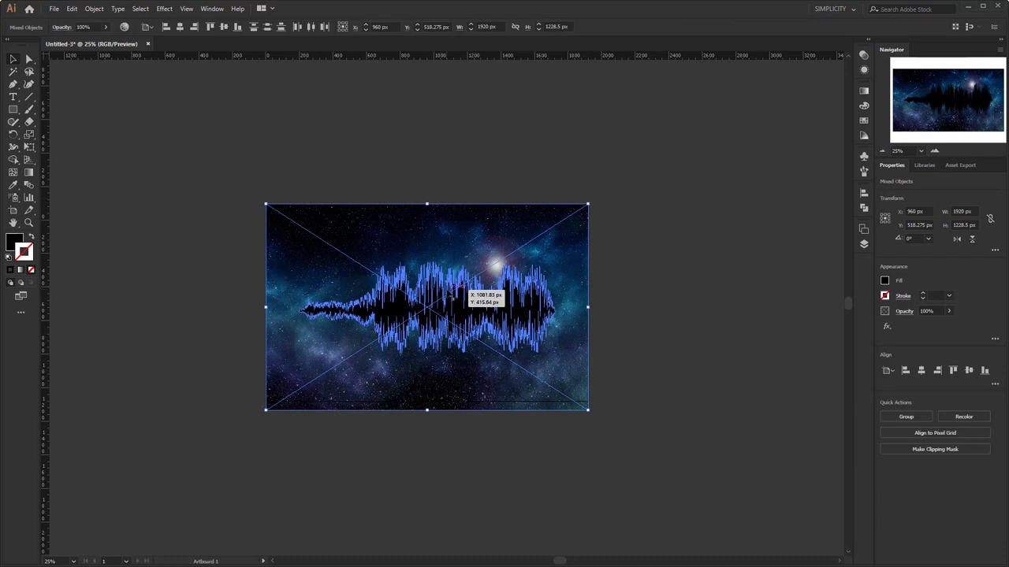
right_click(447, 290)
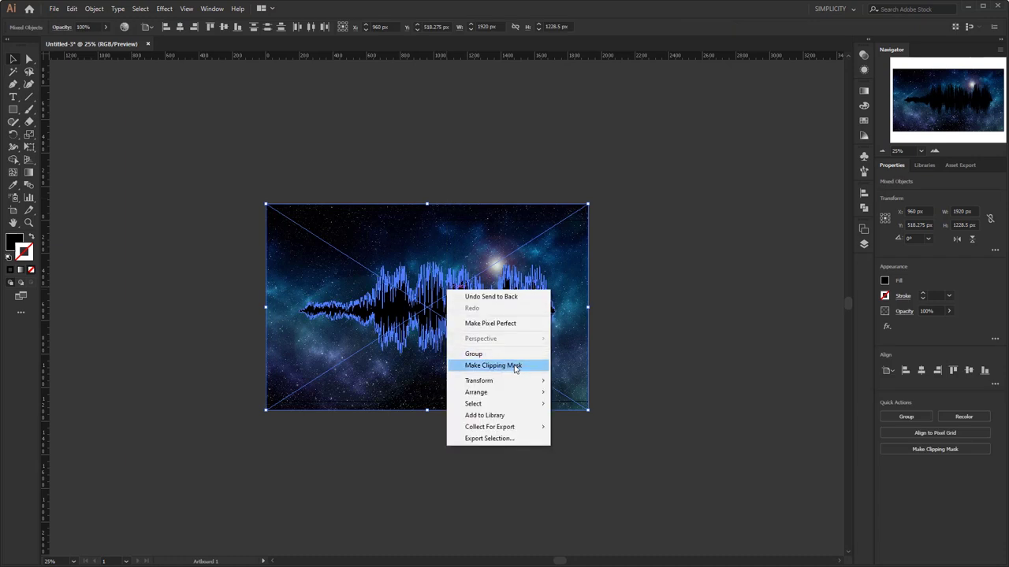
left_click(515, 366)
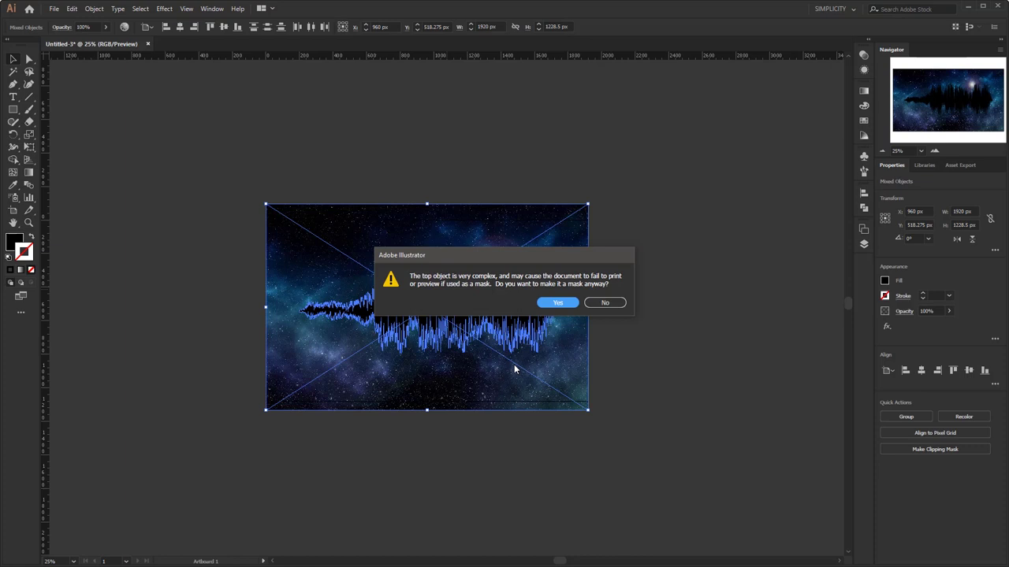
left_click(558, 302)
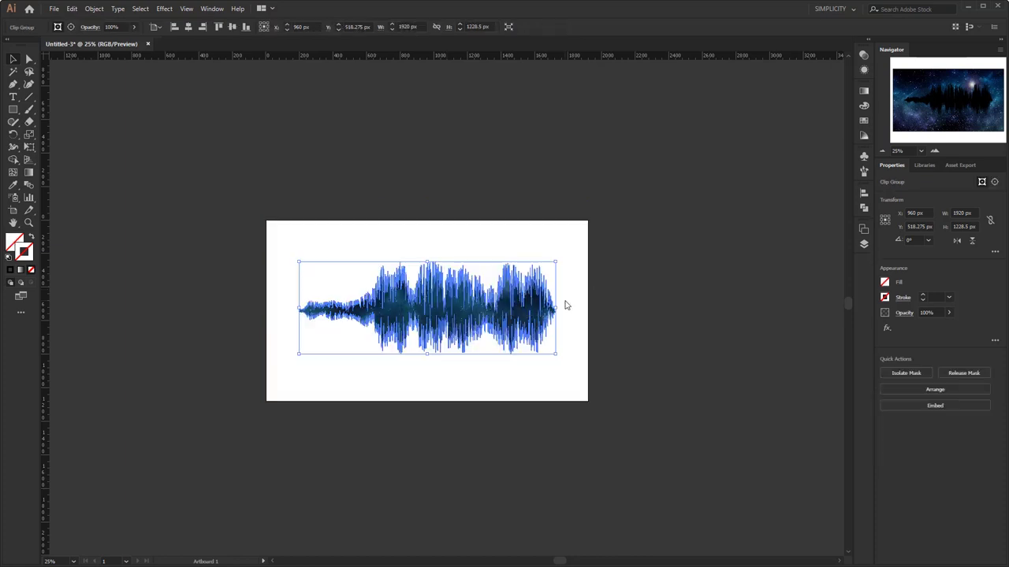
key("ctrl+equal")
key("ctrl+equal")
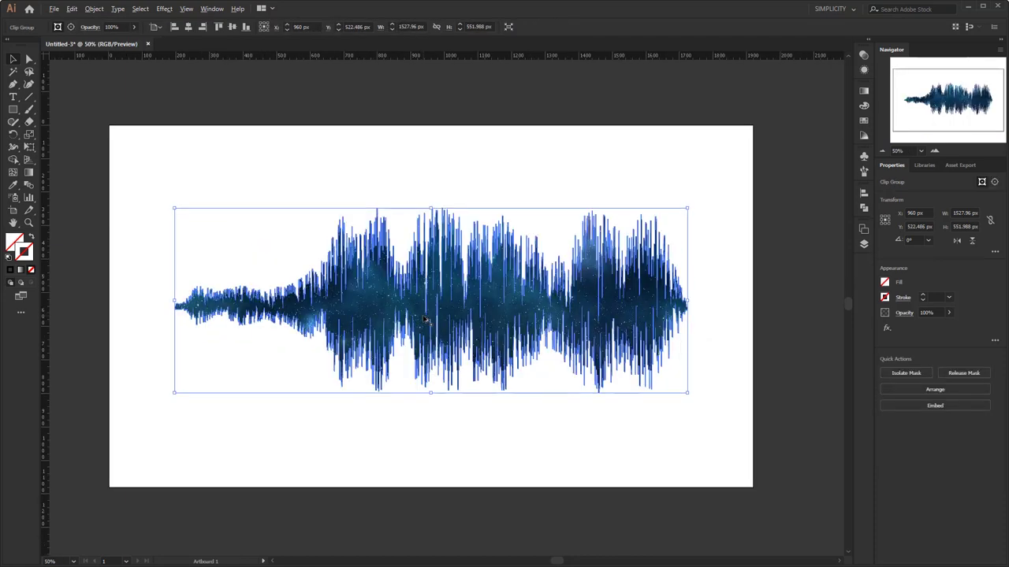
left_click(453, 146)
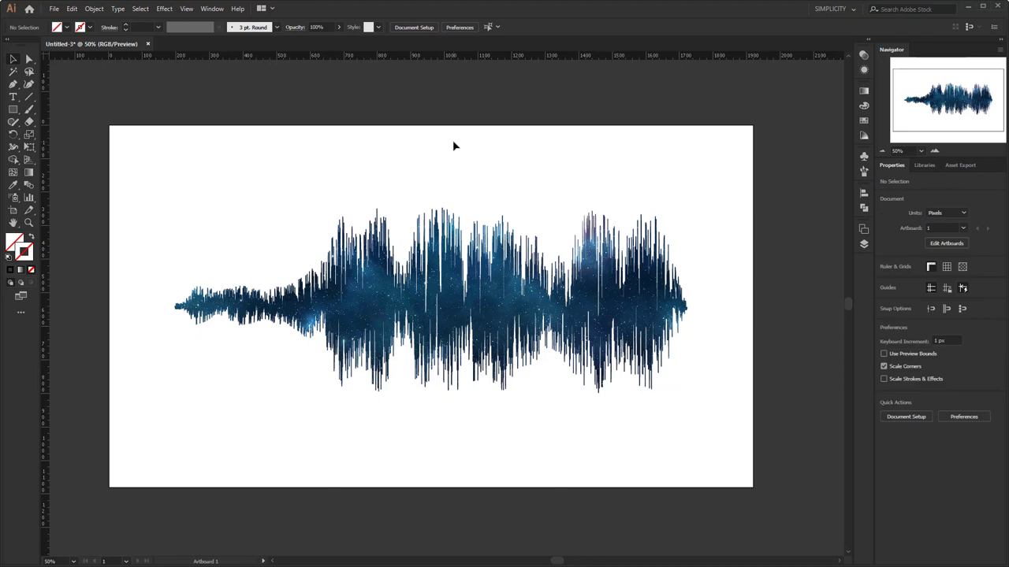